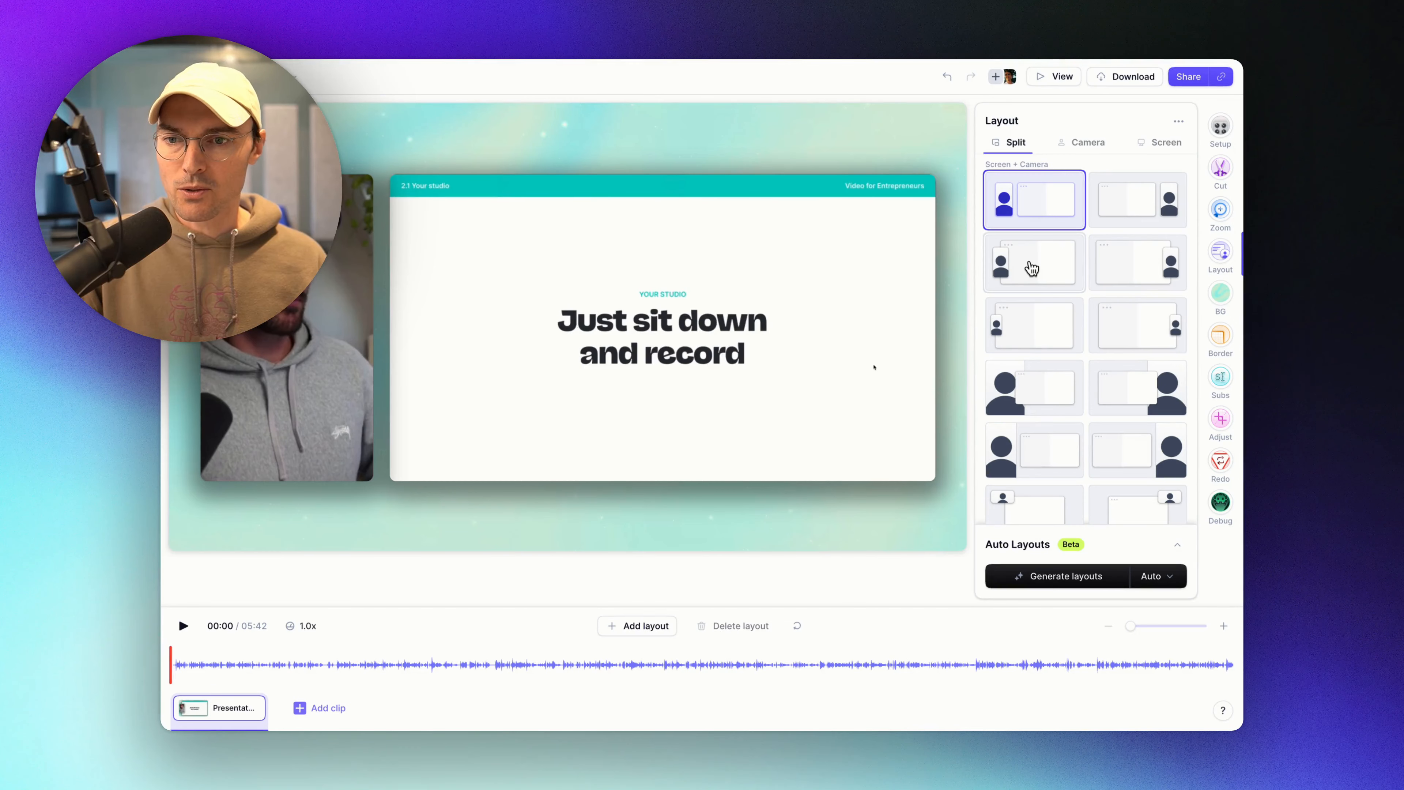
Move the playhead to about 01:07 and drag out a new camera-only layout block there.
click(1031, 267)
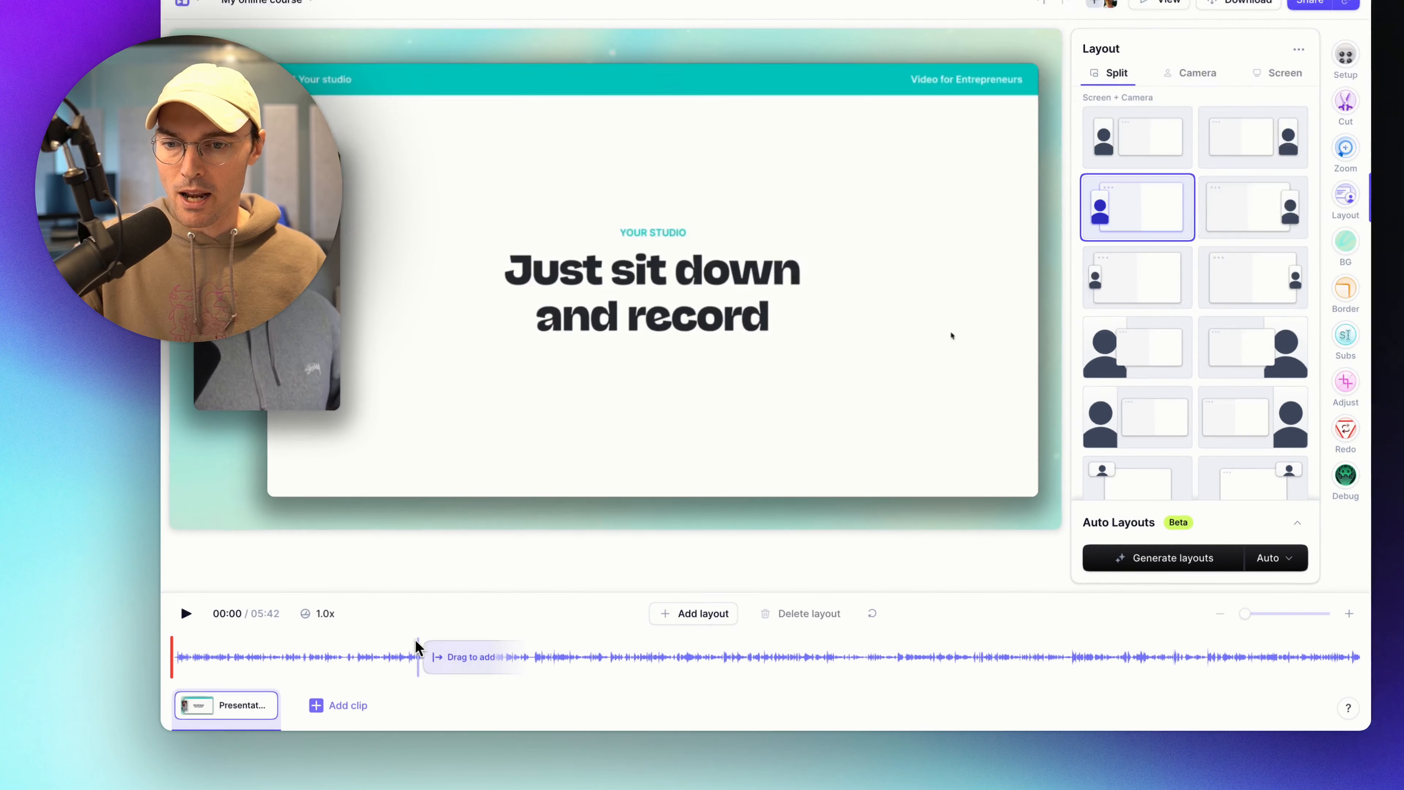
click(366, 664)
click(740, 636)
click(1012, 636)
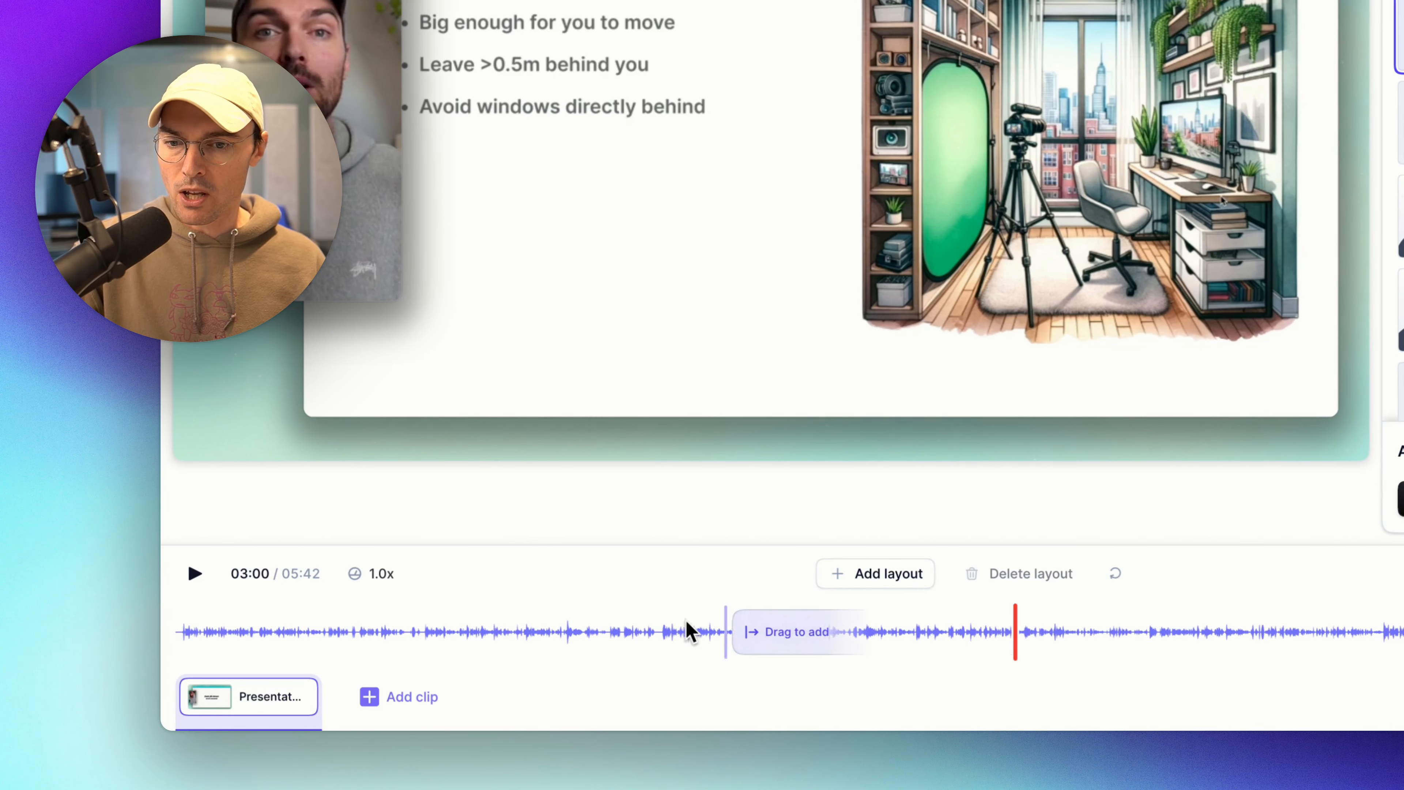
click(444, 633)
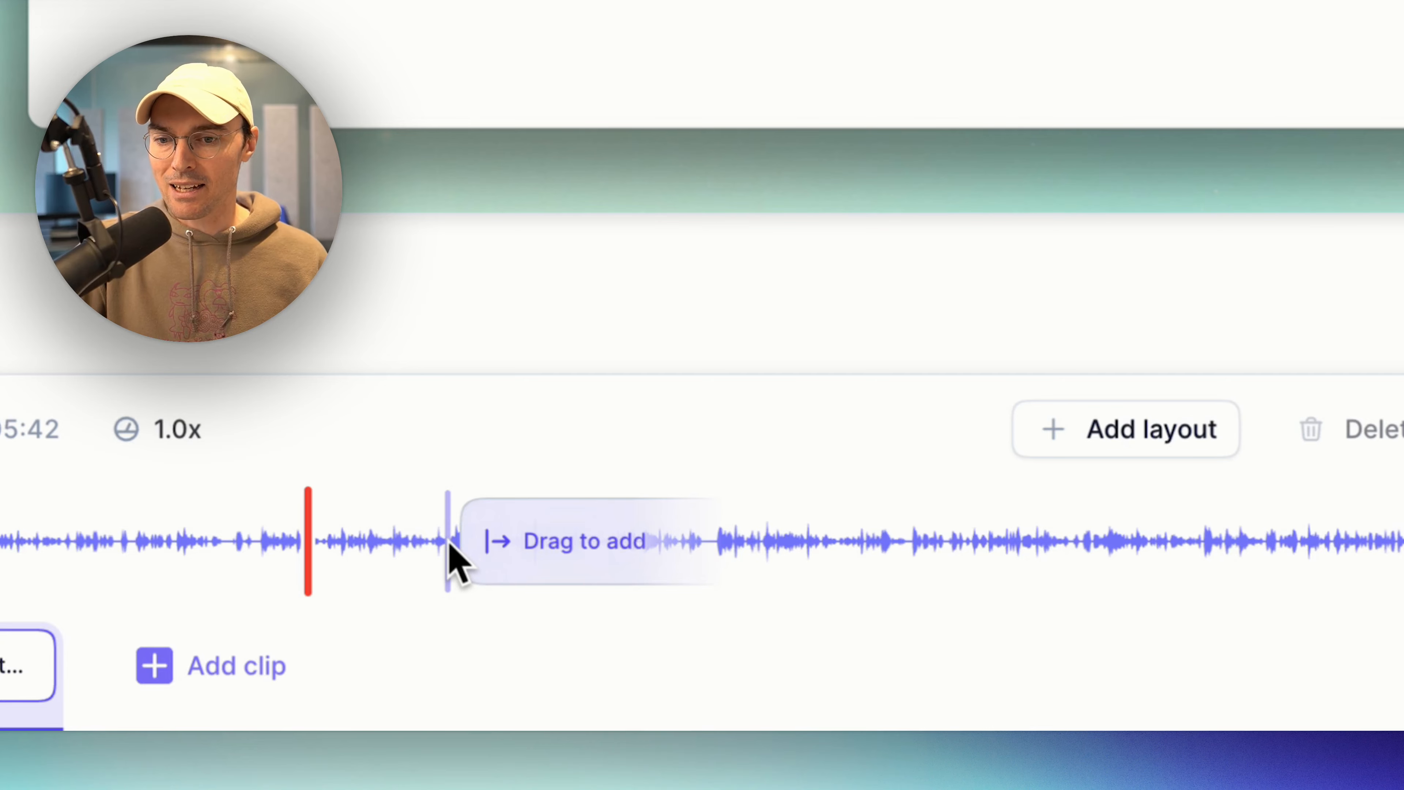
drag(437, 541, 539, 633)
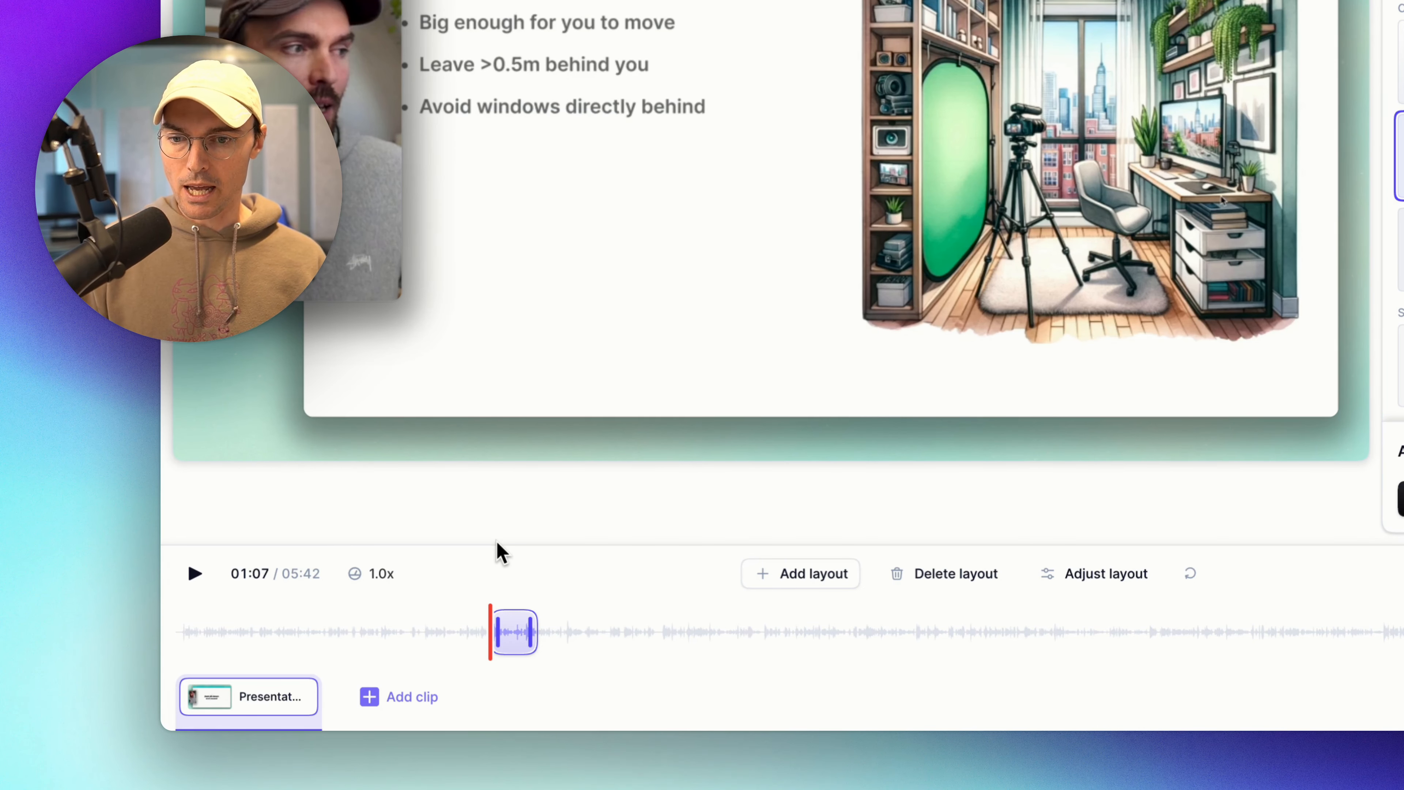
Preview the new block, then stretch the camera-only block's edge so it starts earlier.
key(space)
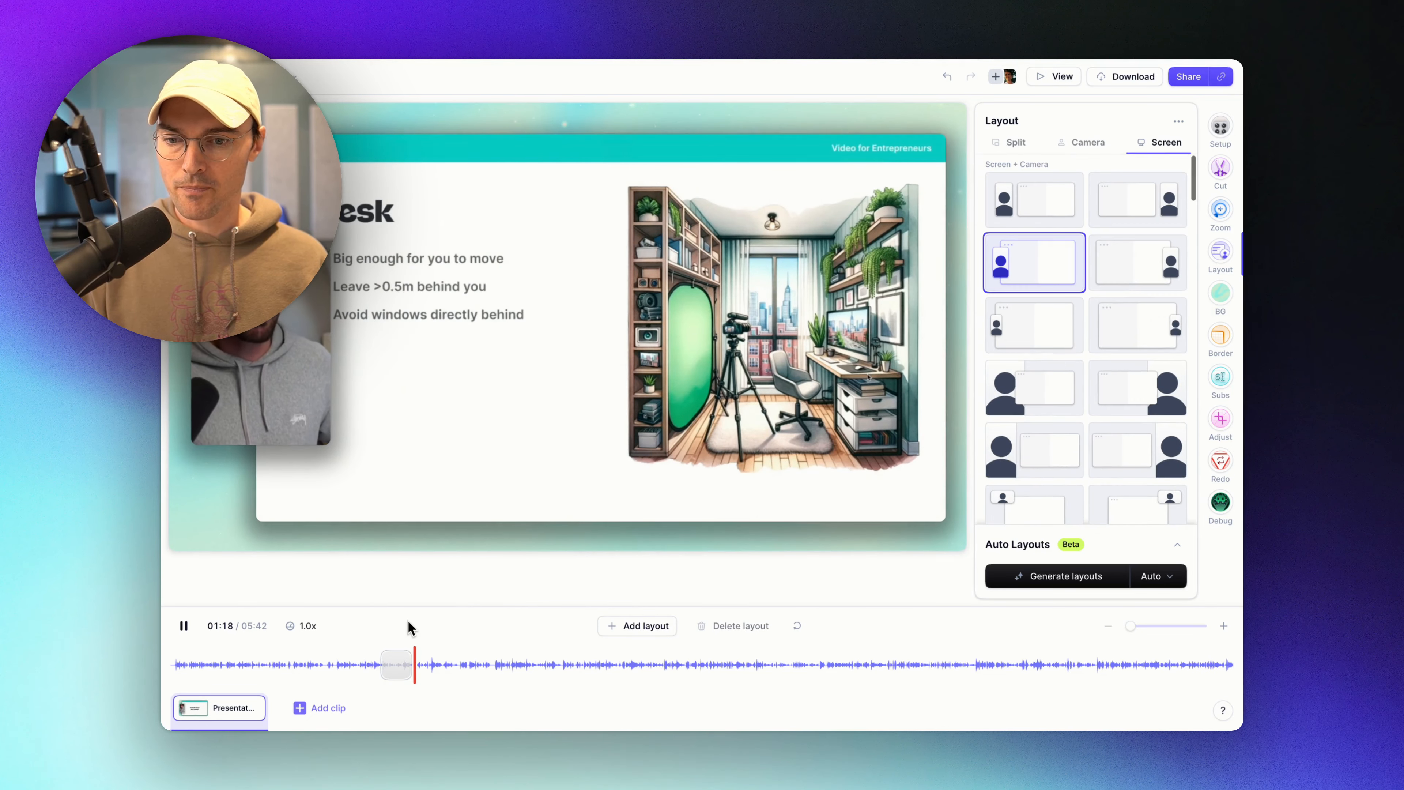
key(space)
click(402, 664)
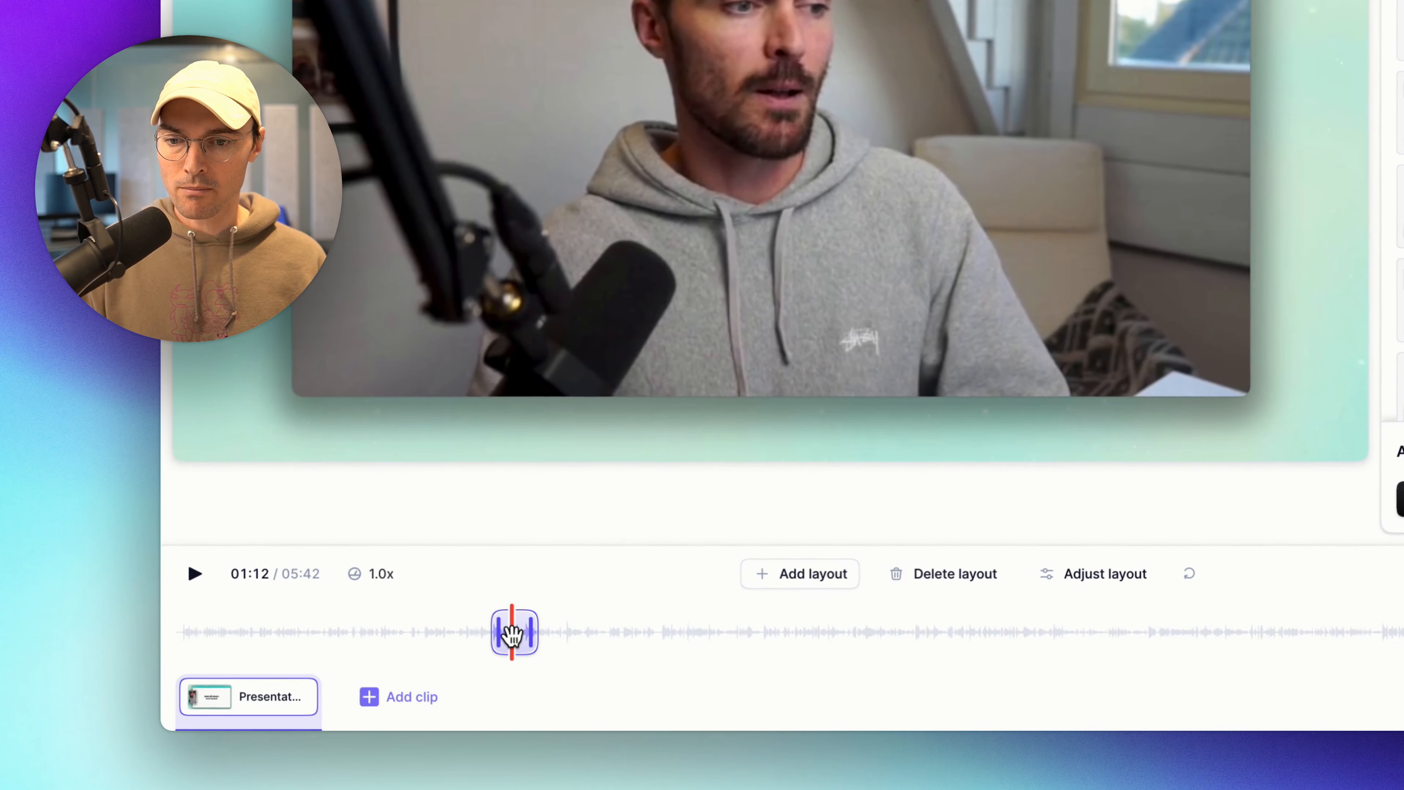
drag(496, 629, 563, 631)
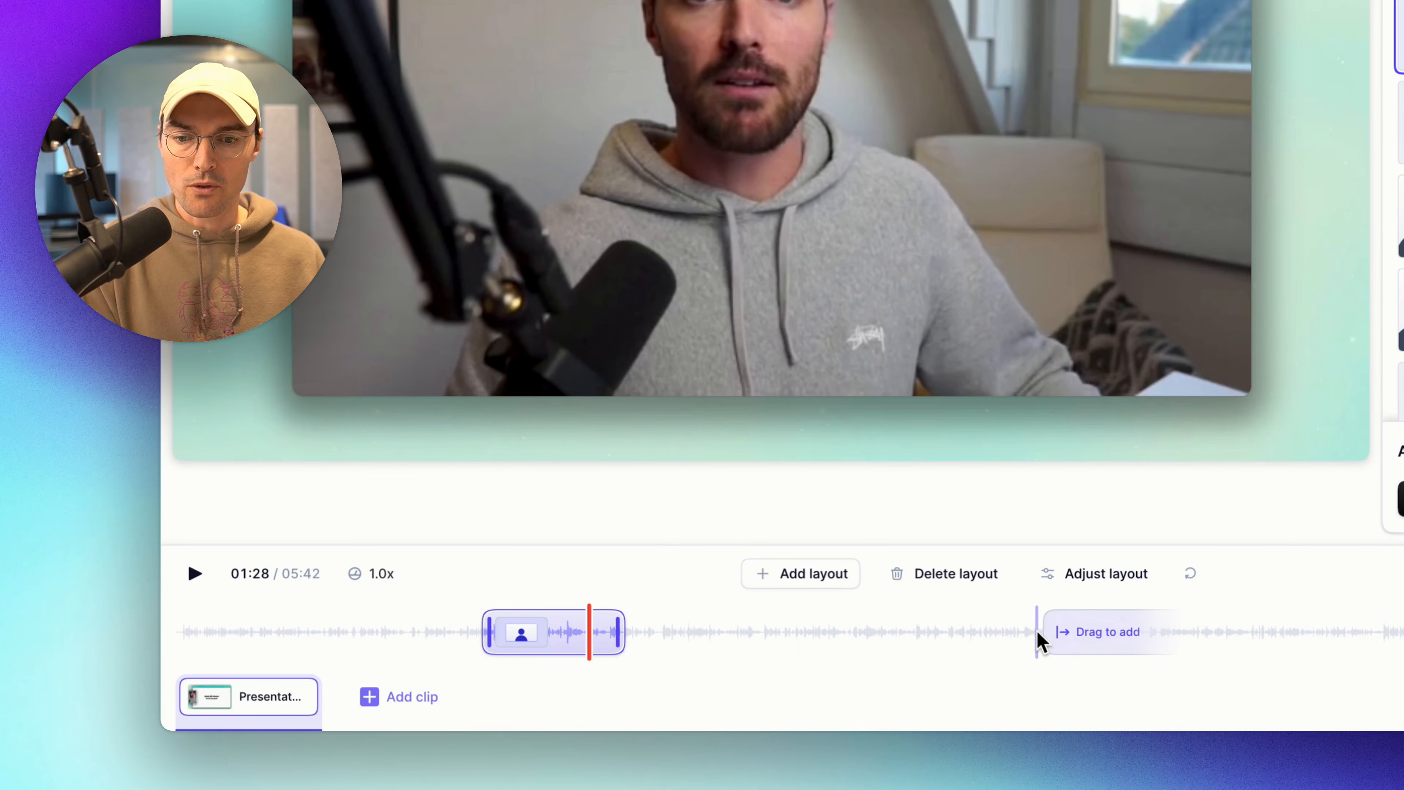
Drag out a second camera-only layout block near 02:23 and check it plays full-frame.
click(820, 635)
drag(833, 633, 877, 637)
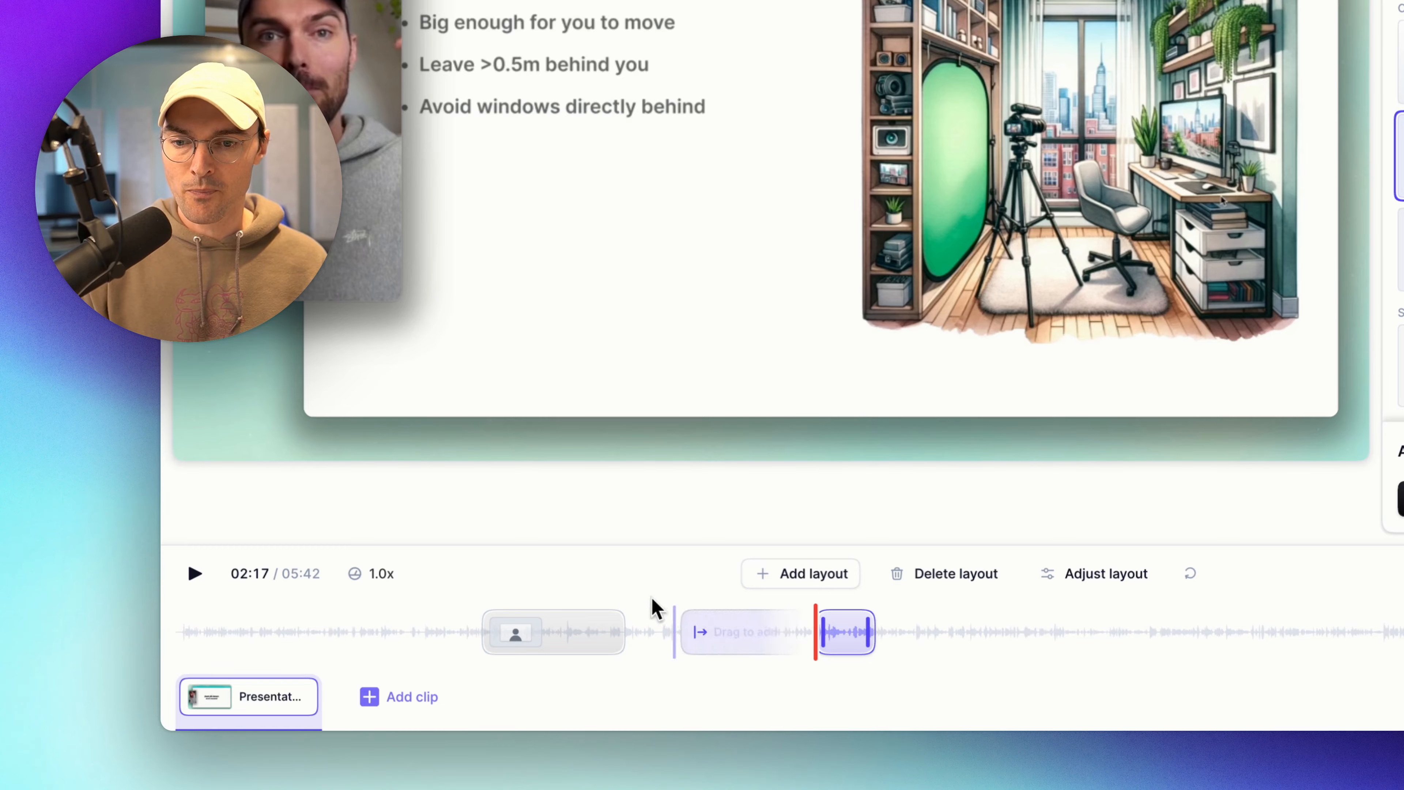
click(547, 630)
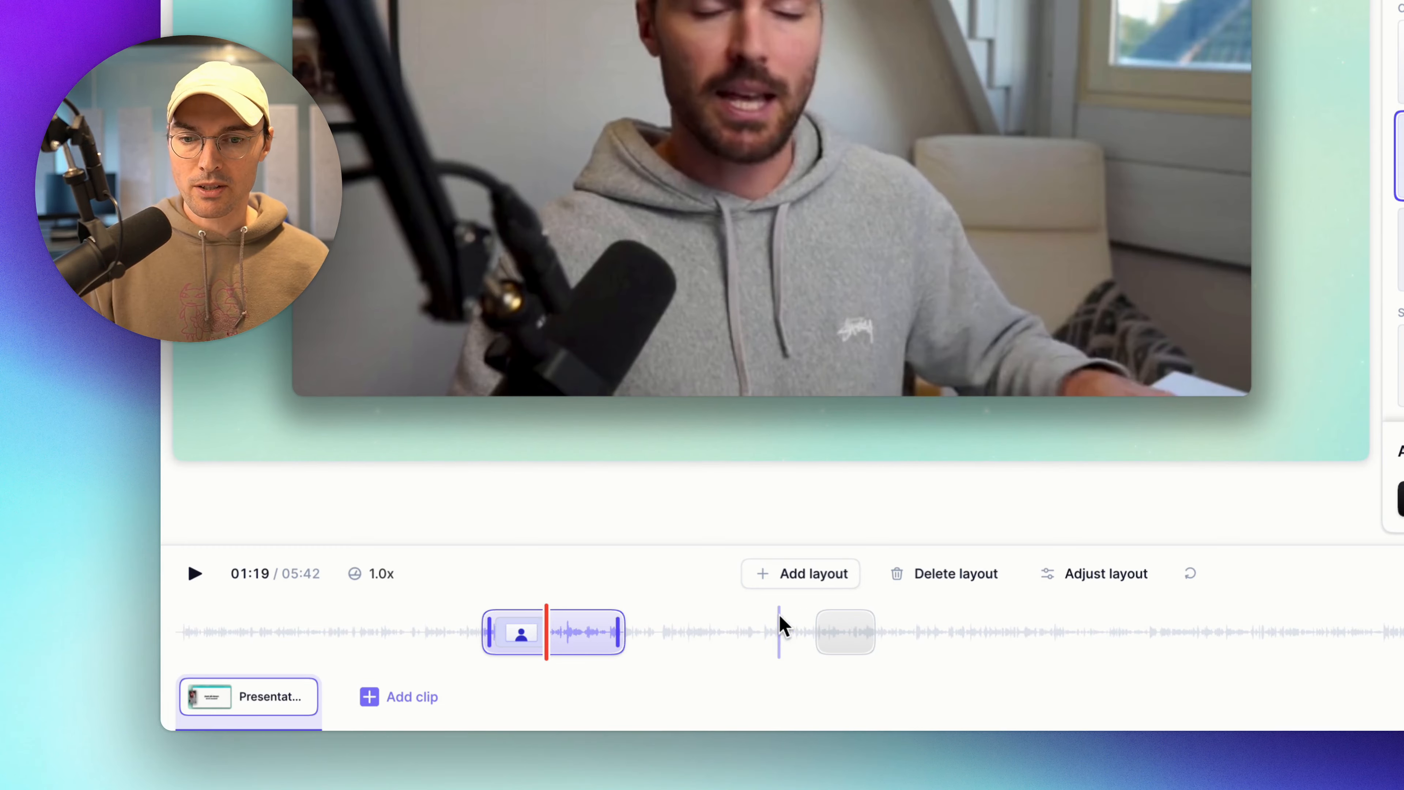
click(846, 630)
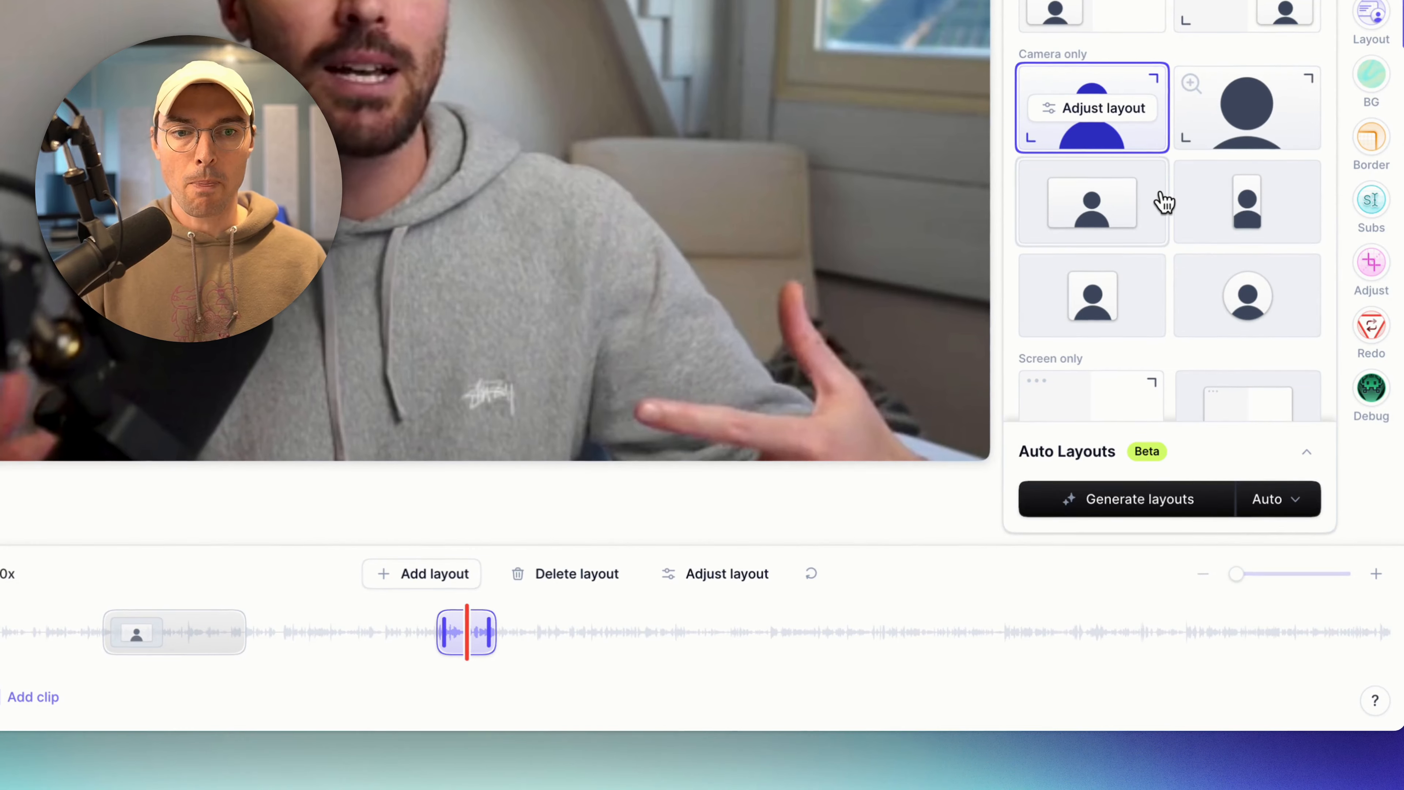
scroll(1118, 220, down, 3)
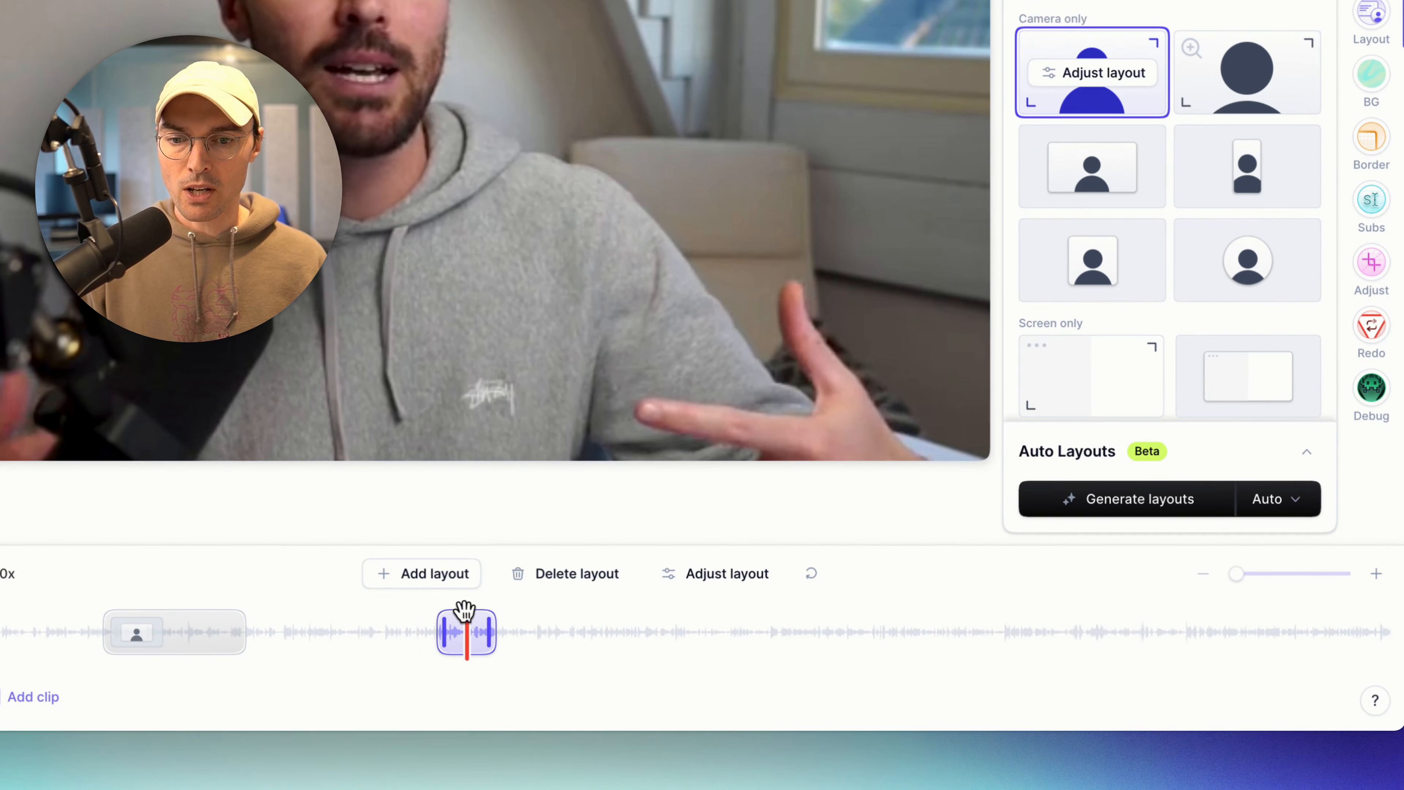
drag(462, 615, 508, 624)
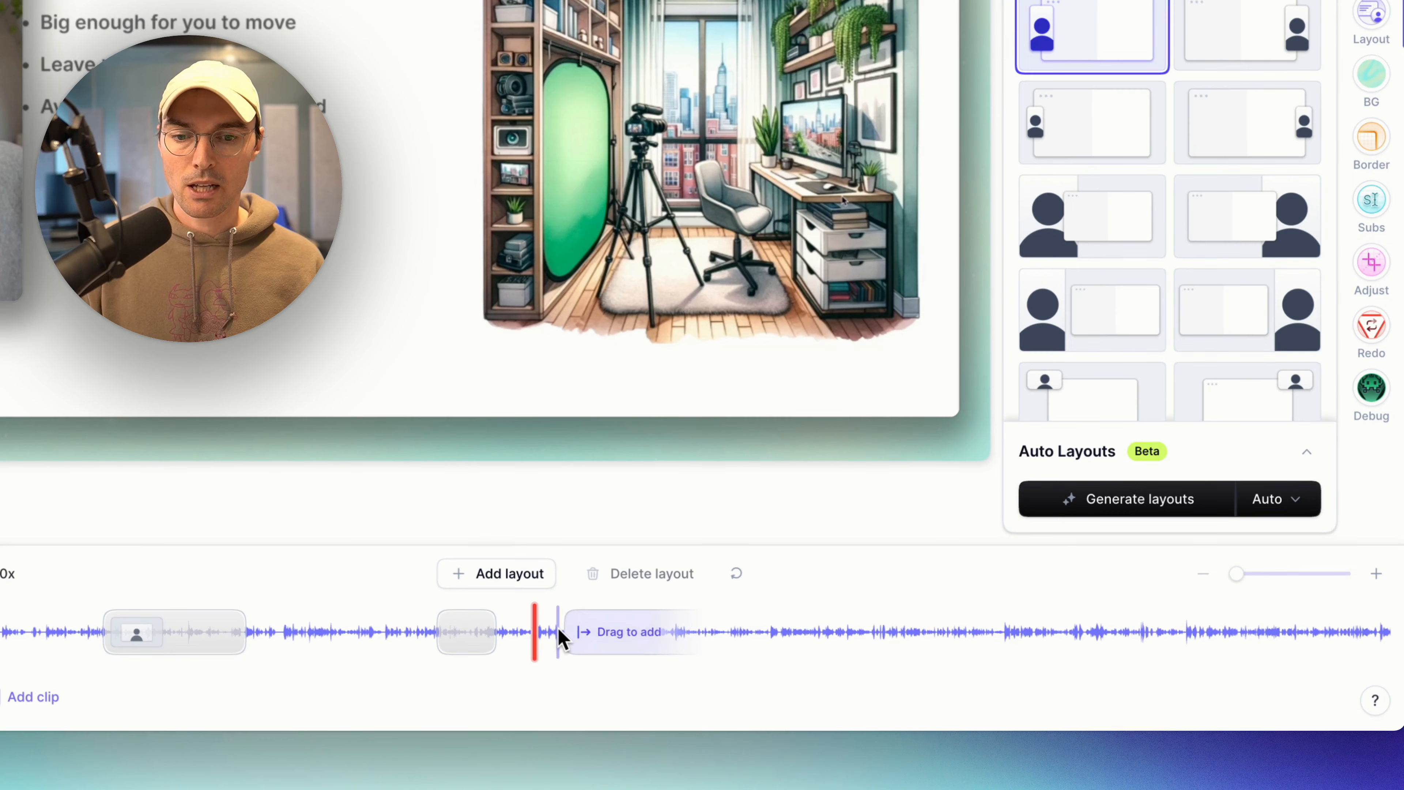
Drag out a third layout block on the waveform around 02:44.
drag(558, 633, 642, 643)
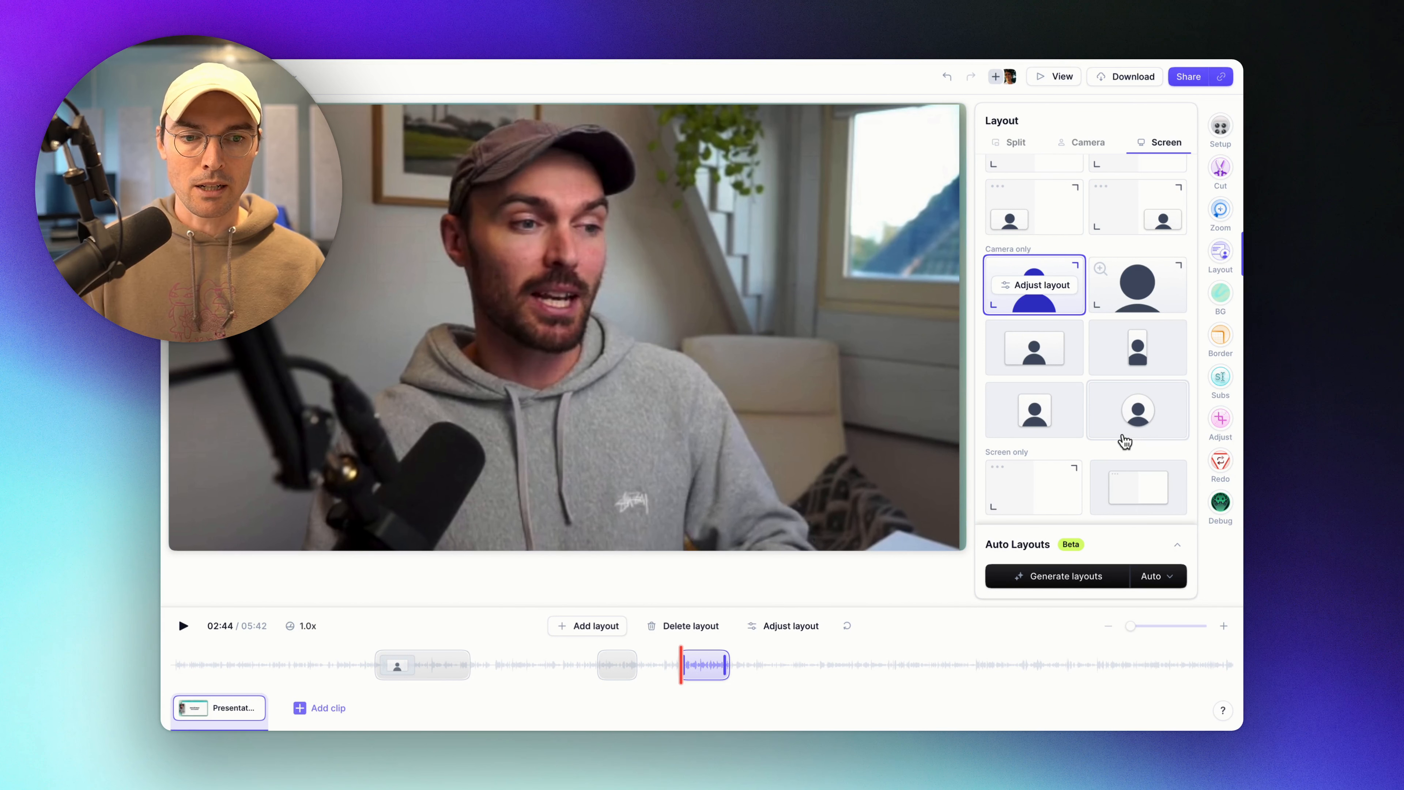
Switch the third block from Screen only to the Split layout with the camera top-left.
click(1046, 496)
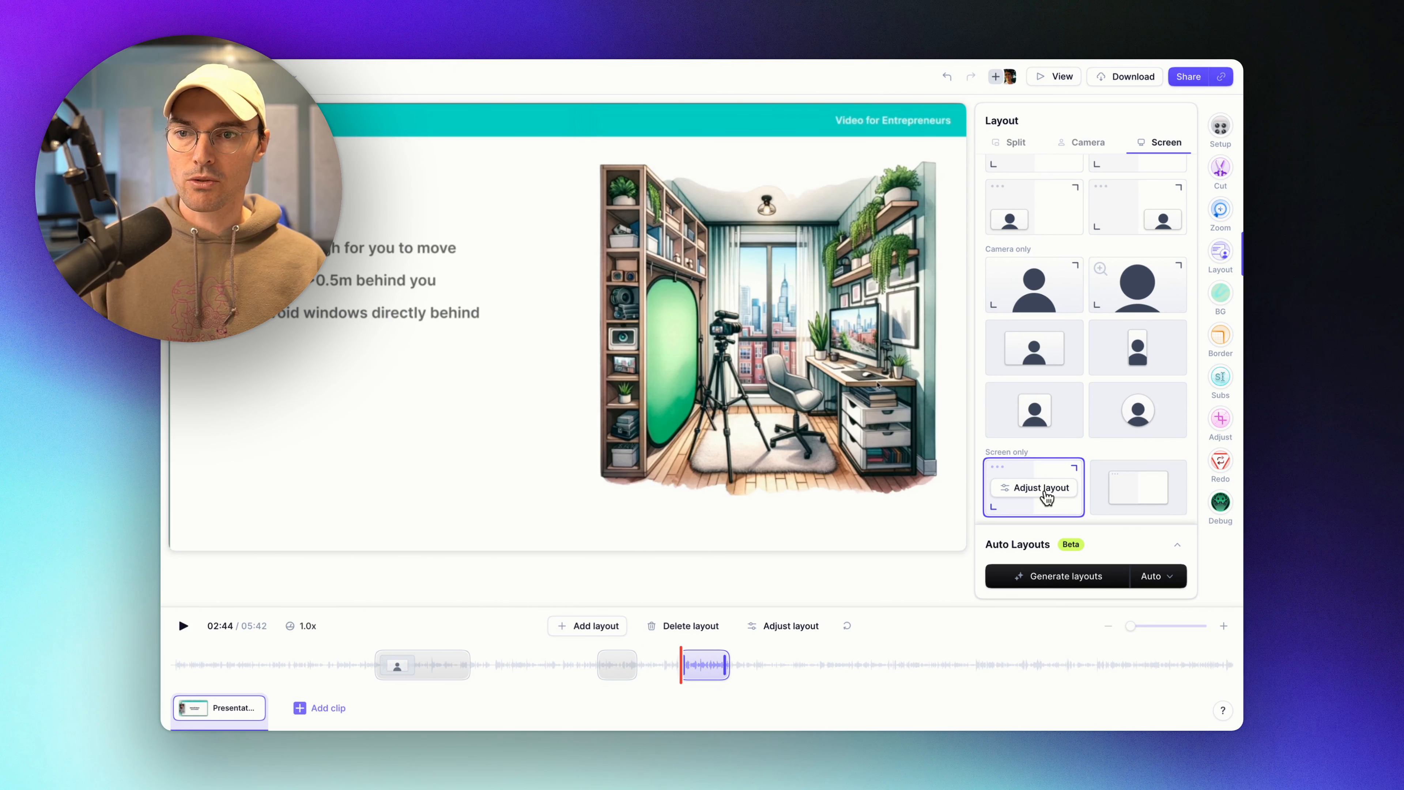
scroll(1100, 464, up, 10)
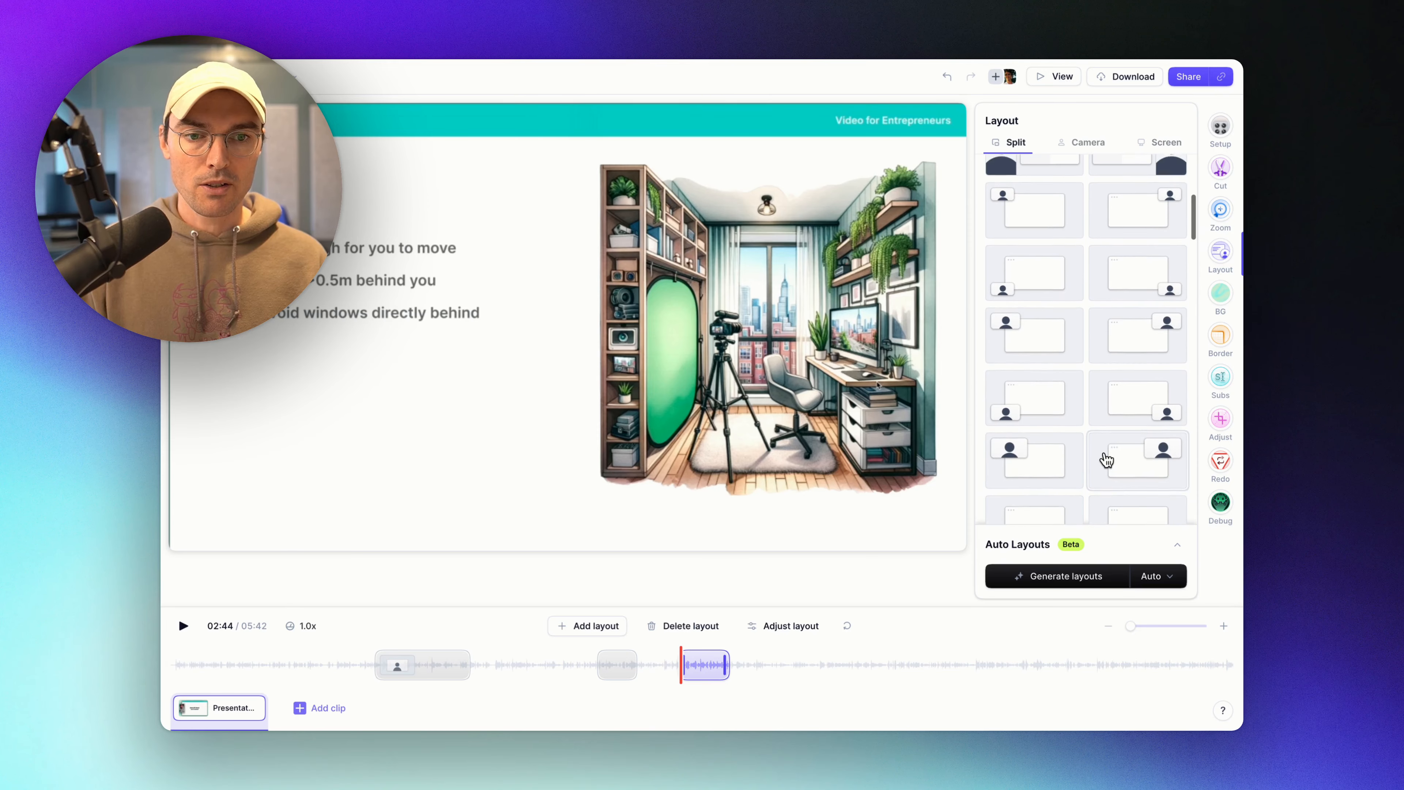
click(1023, 413)
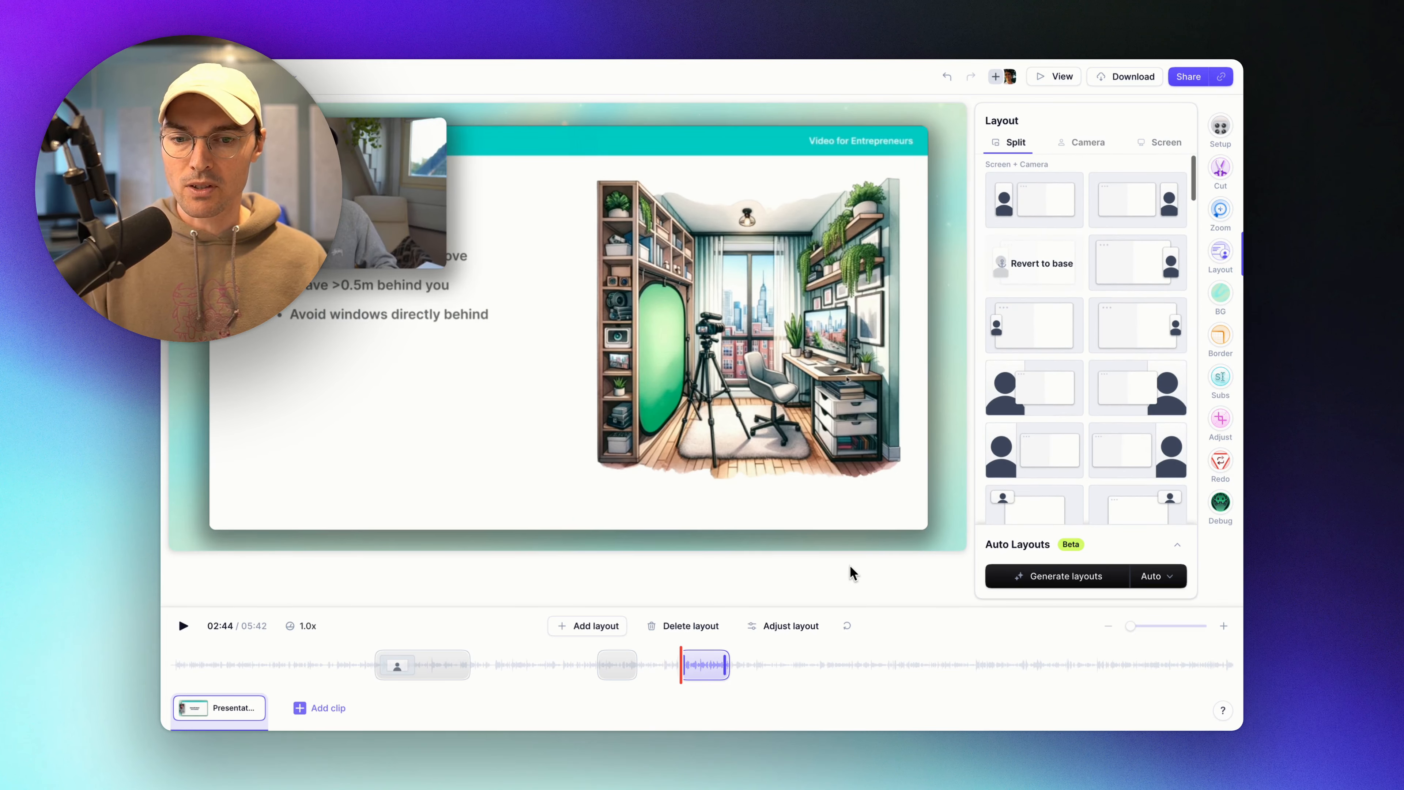
drag(683, 650, 675, 650)
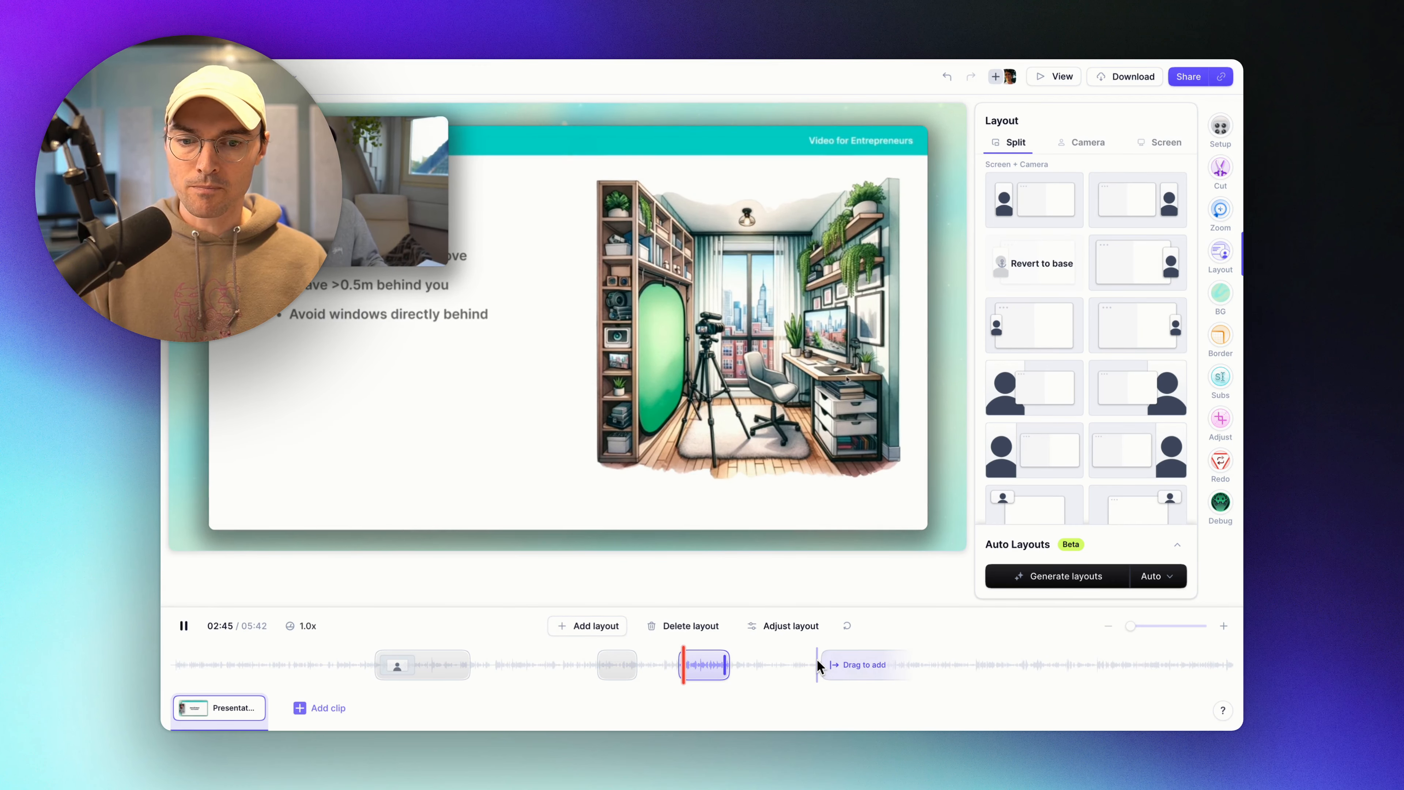
click(706, 666)
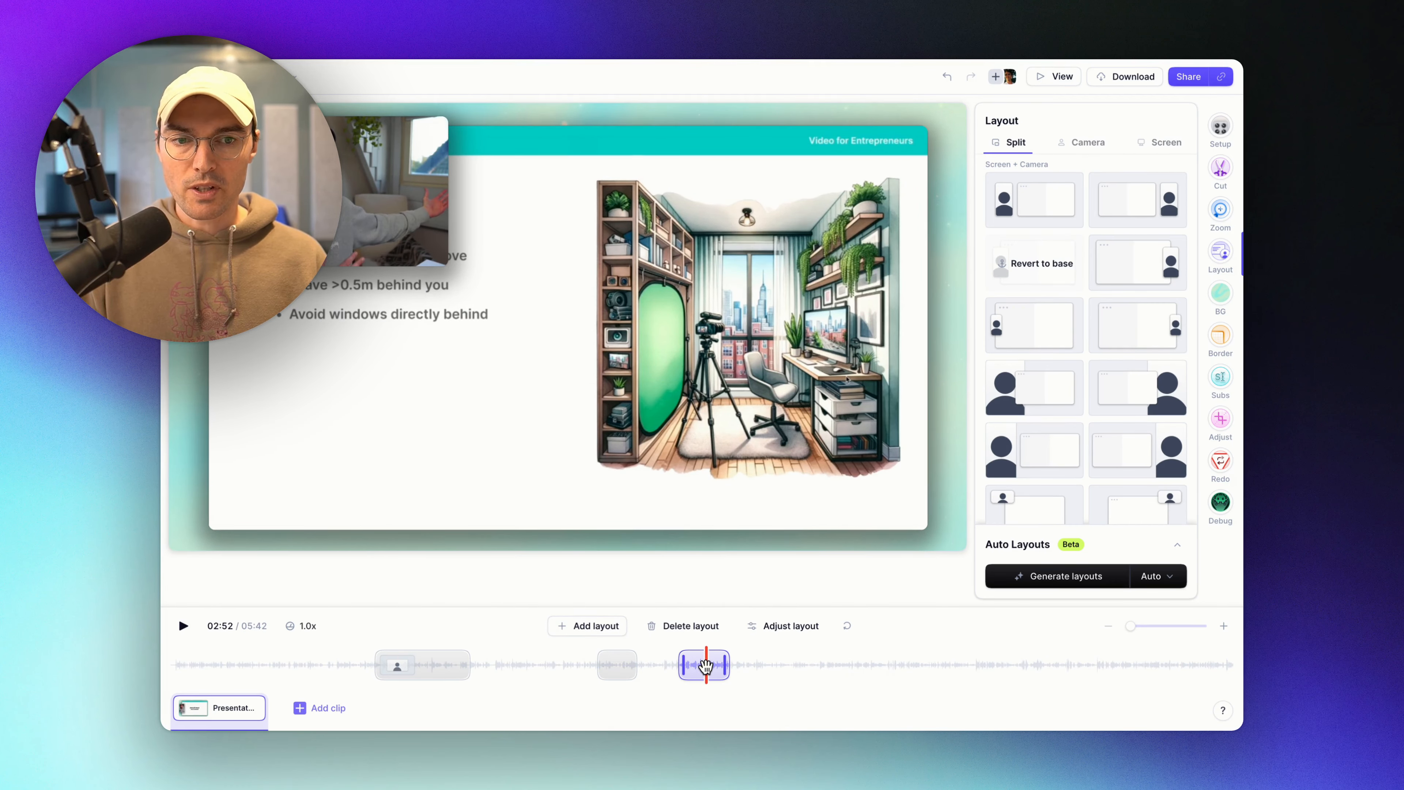
scroll(1068, 440, down, 8)
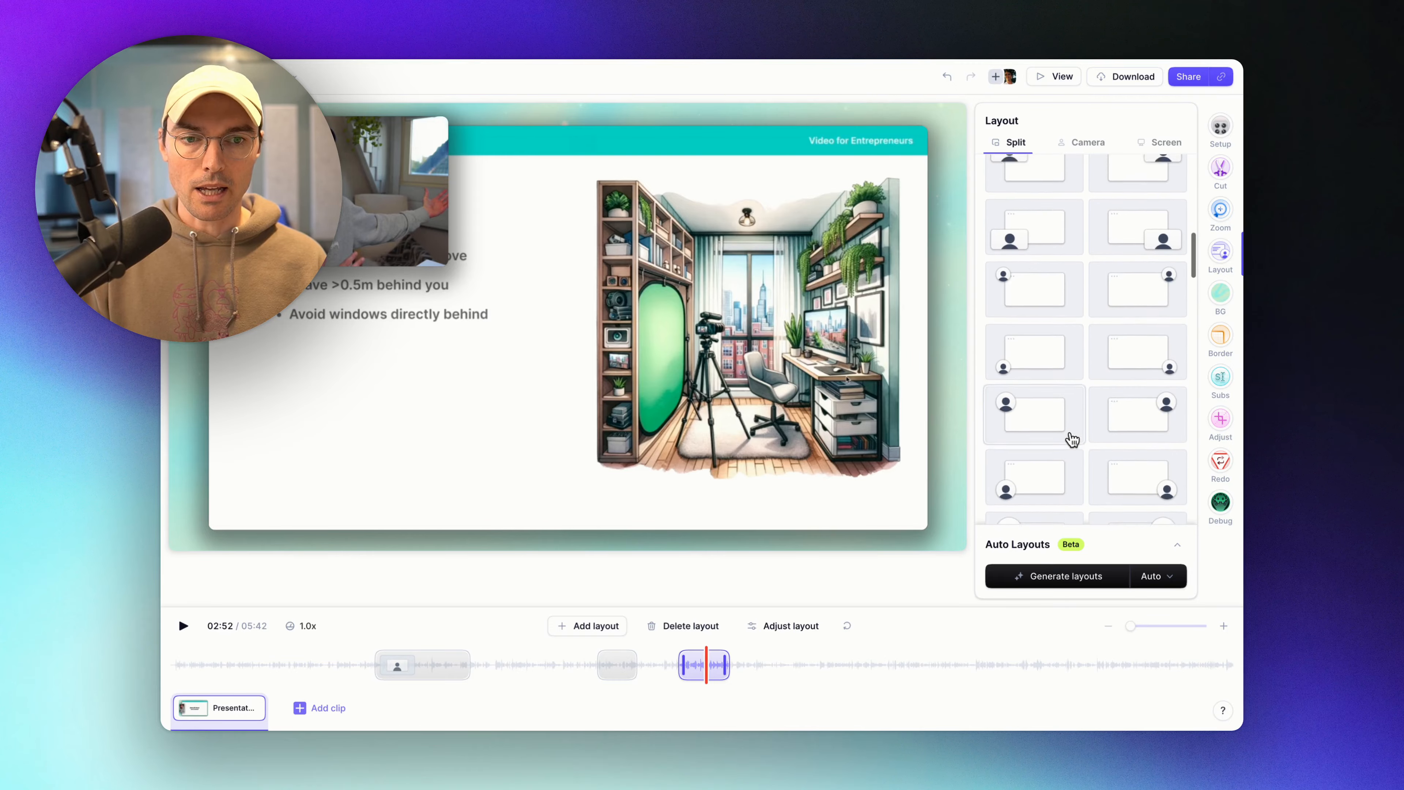
scroll(1072, 444, up, 1)
Set the middle layout block's intro and outro transitions to Hard cut.
click(1035, 326)
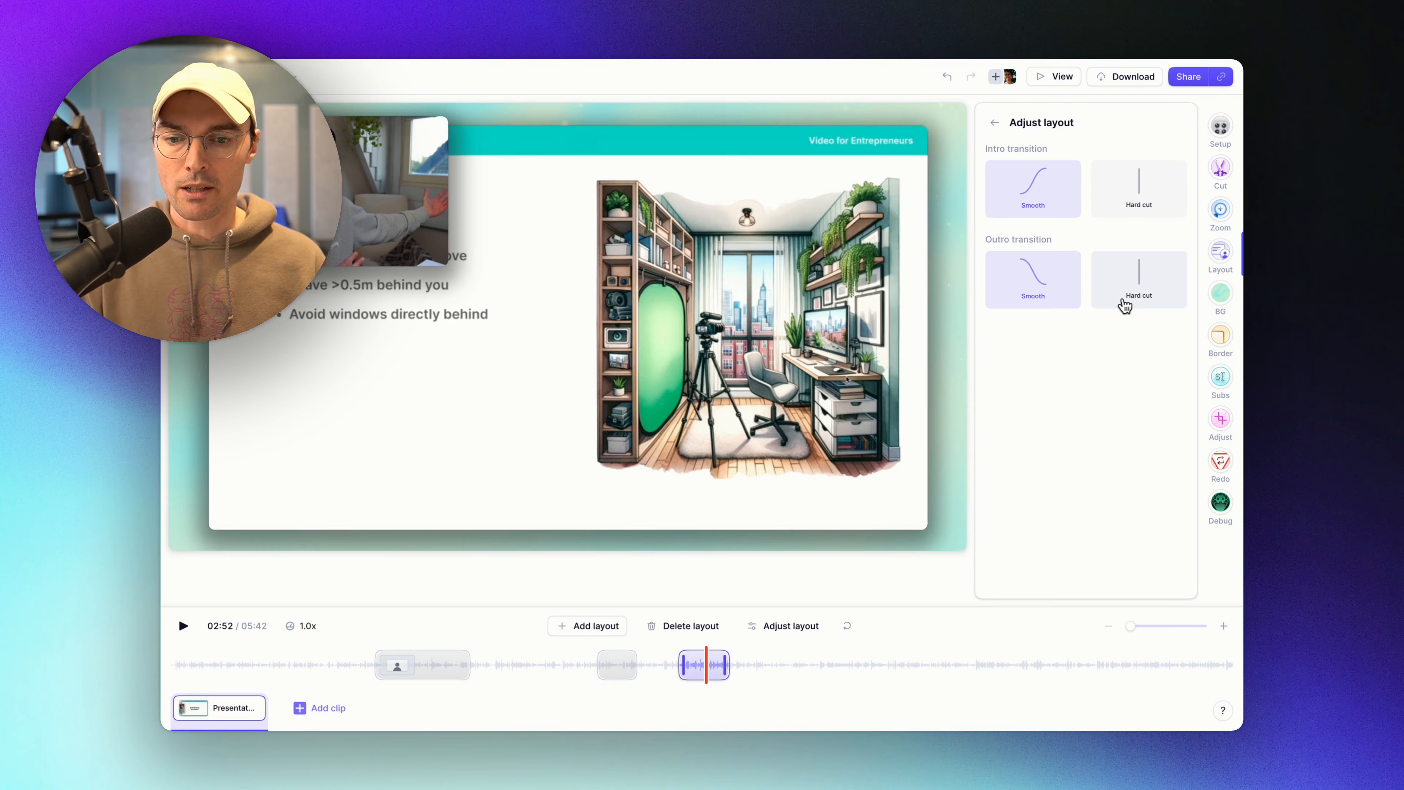
click(607, 663)
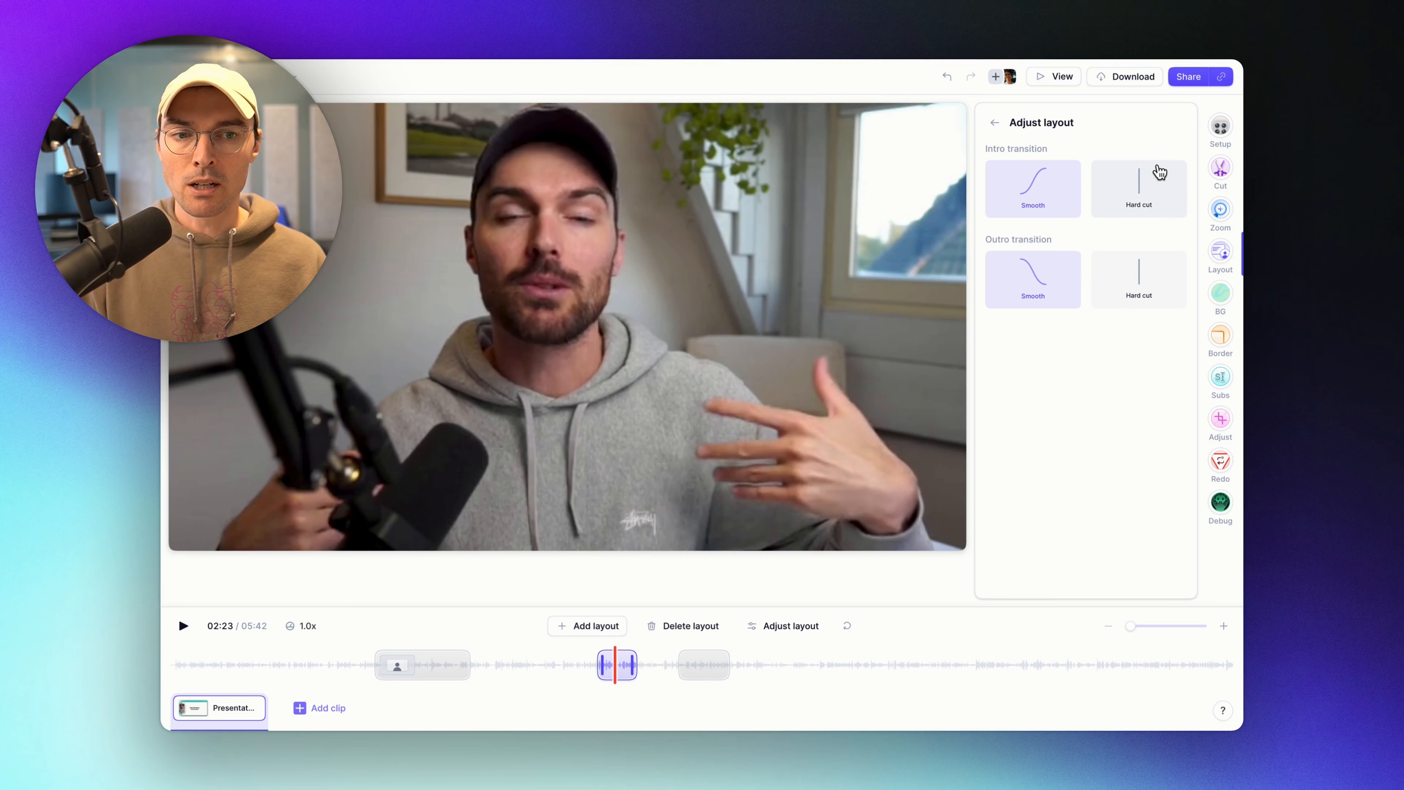
click(1159, 173)
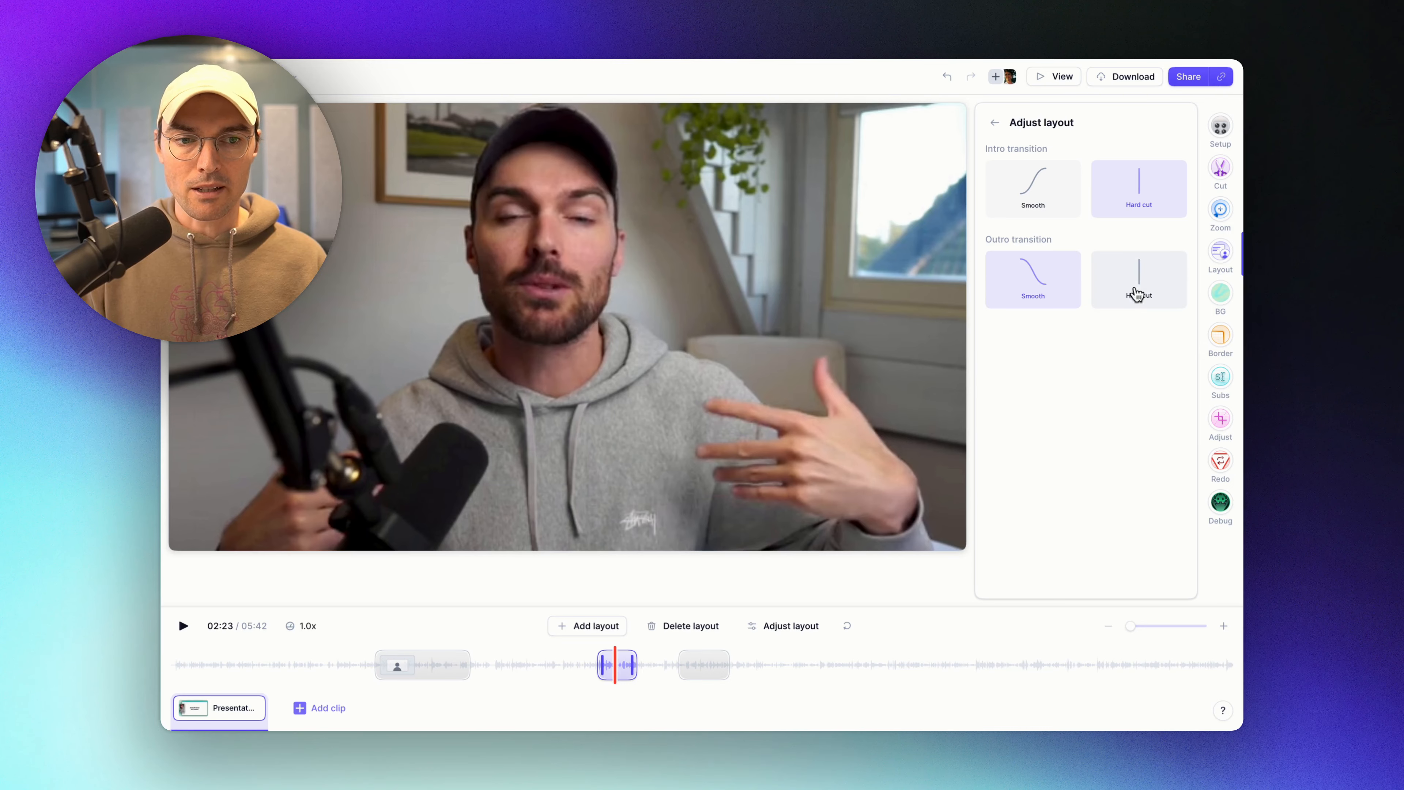
click(1137, 295)
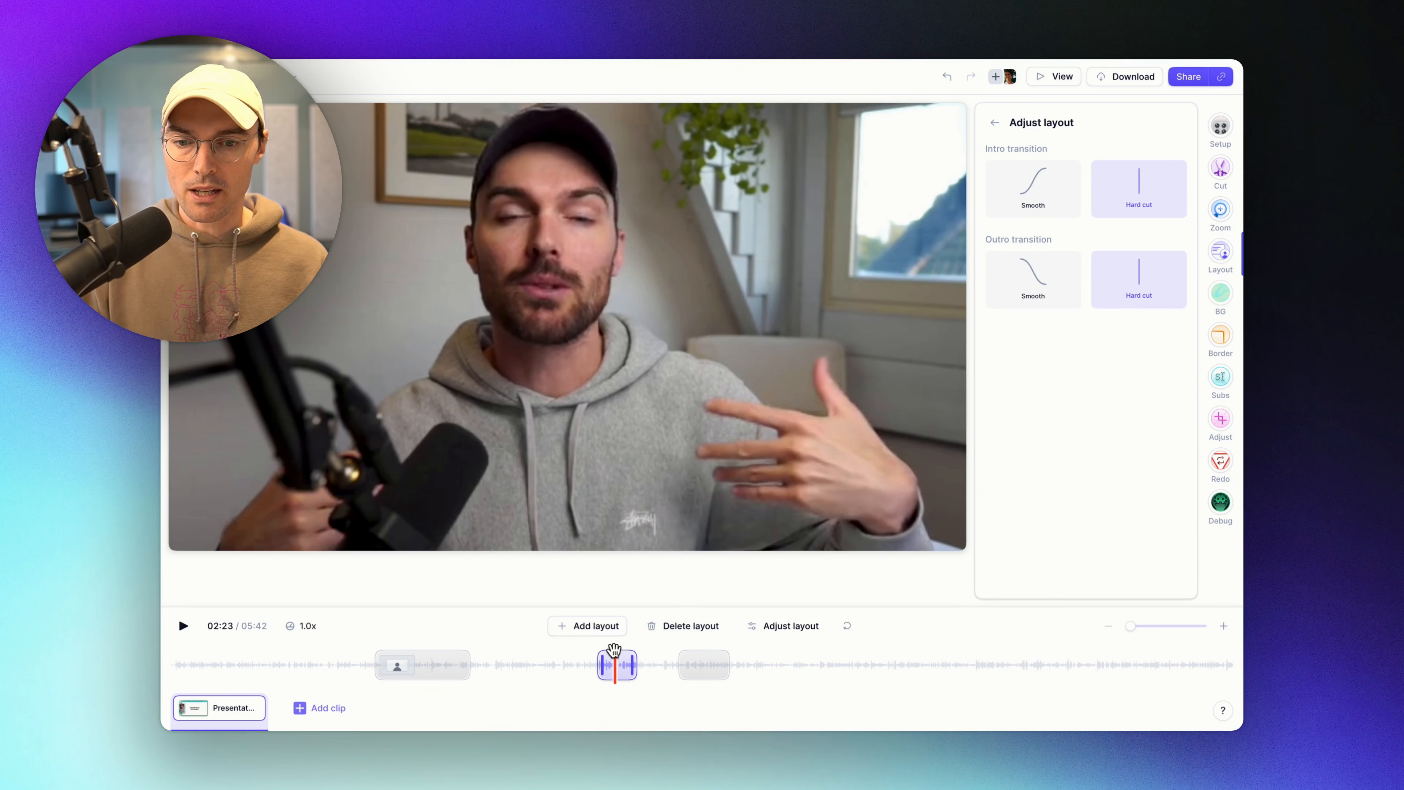
click(595, 656)
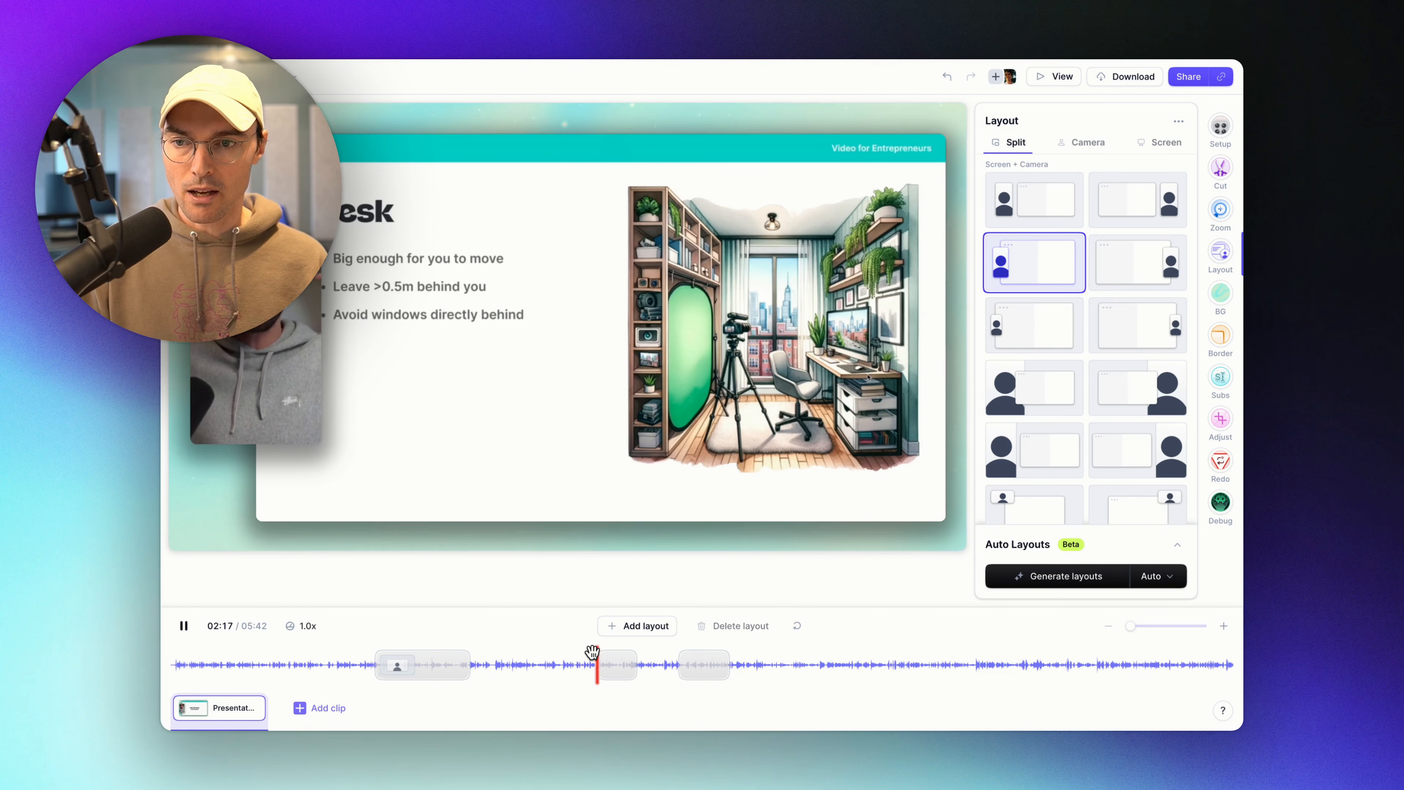
Add a block near 01:46, lengthen it slightly, and make it a camera-left, slide-right split.
key(space)
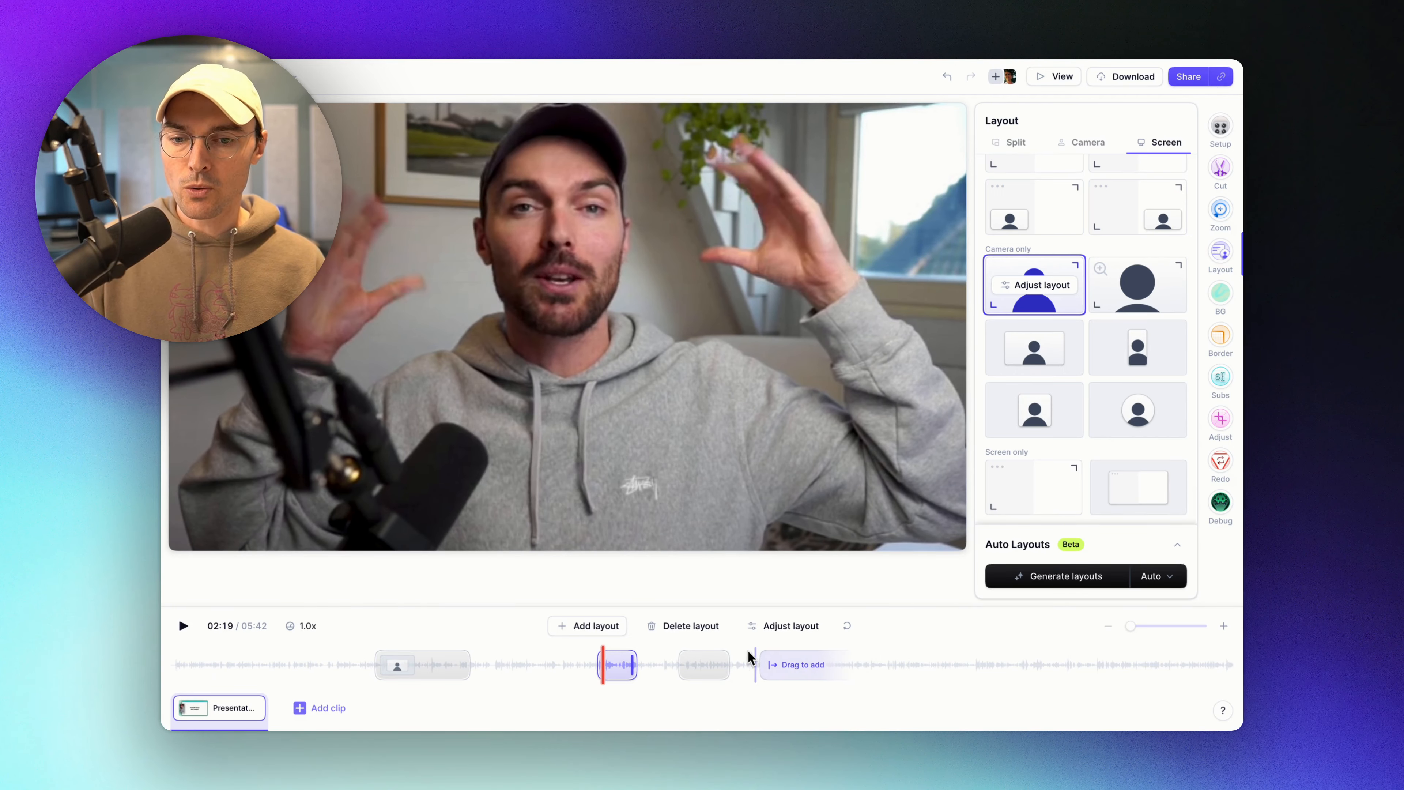
click(488, 664)
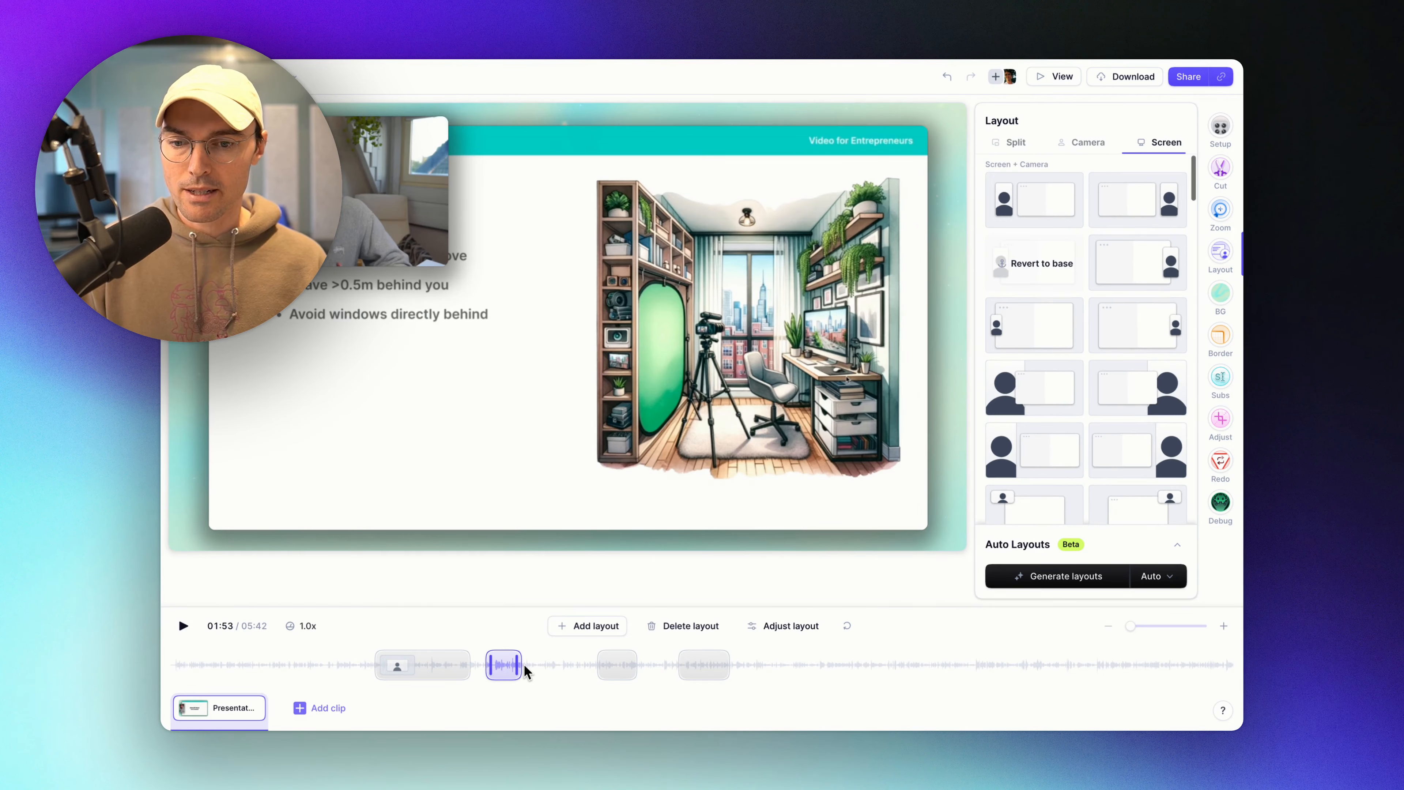
drag(525, 671, 527, 665)
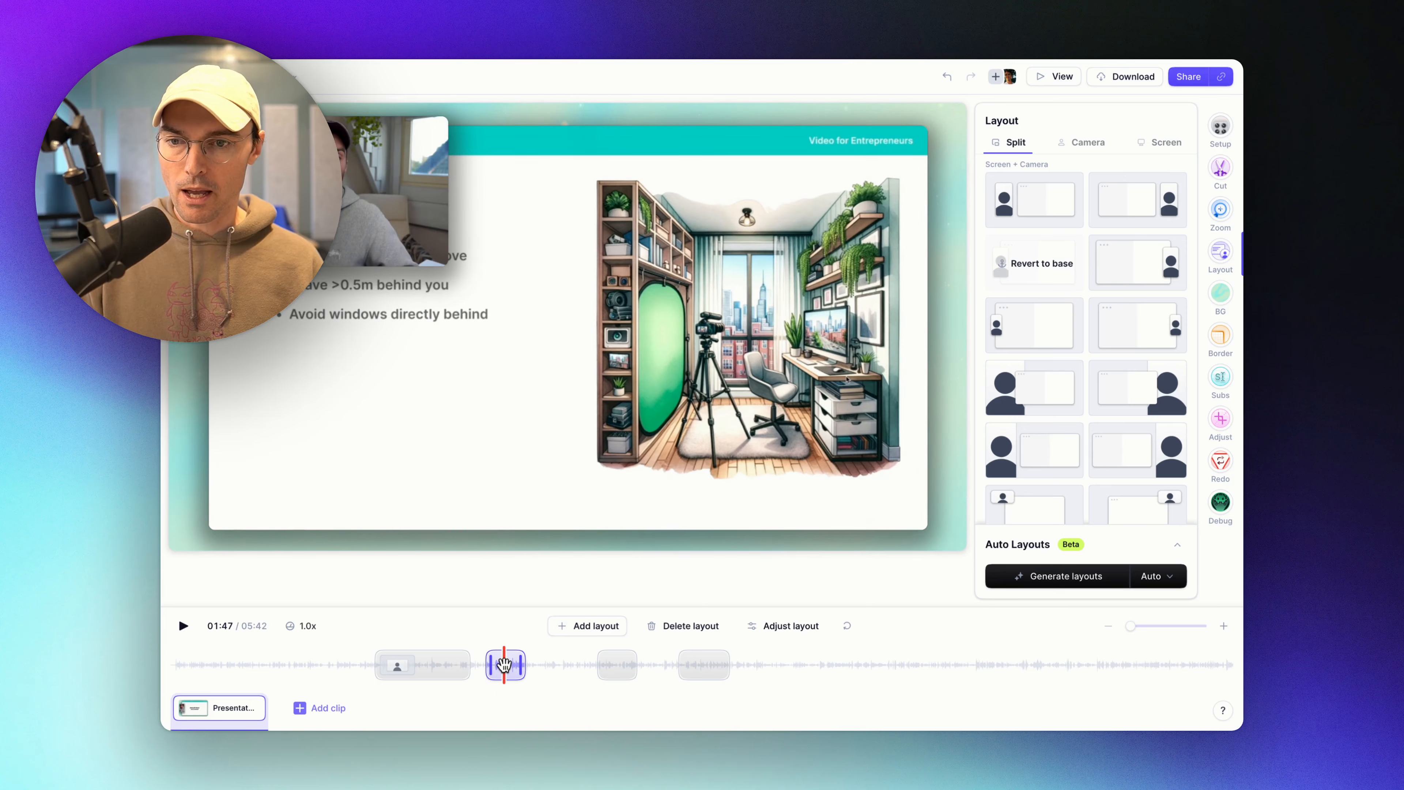
click(421, 665)
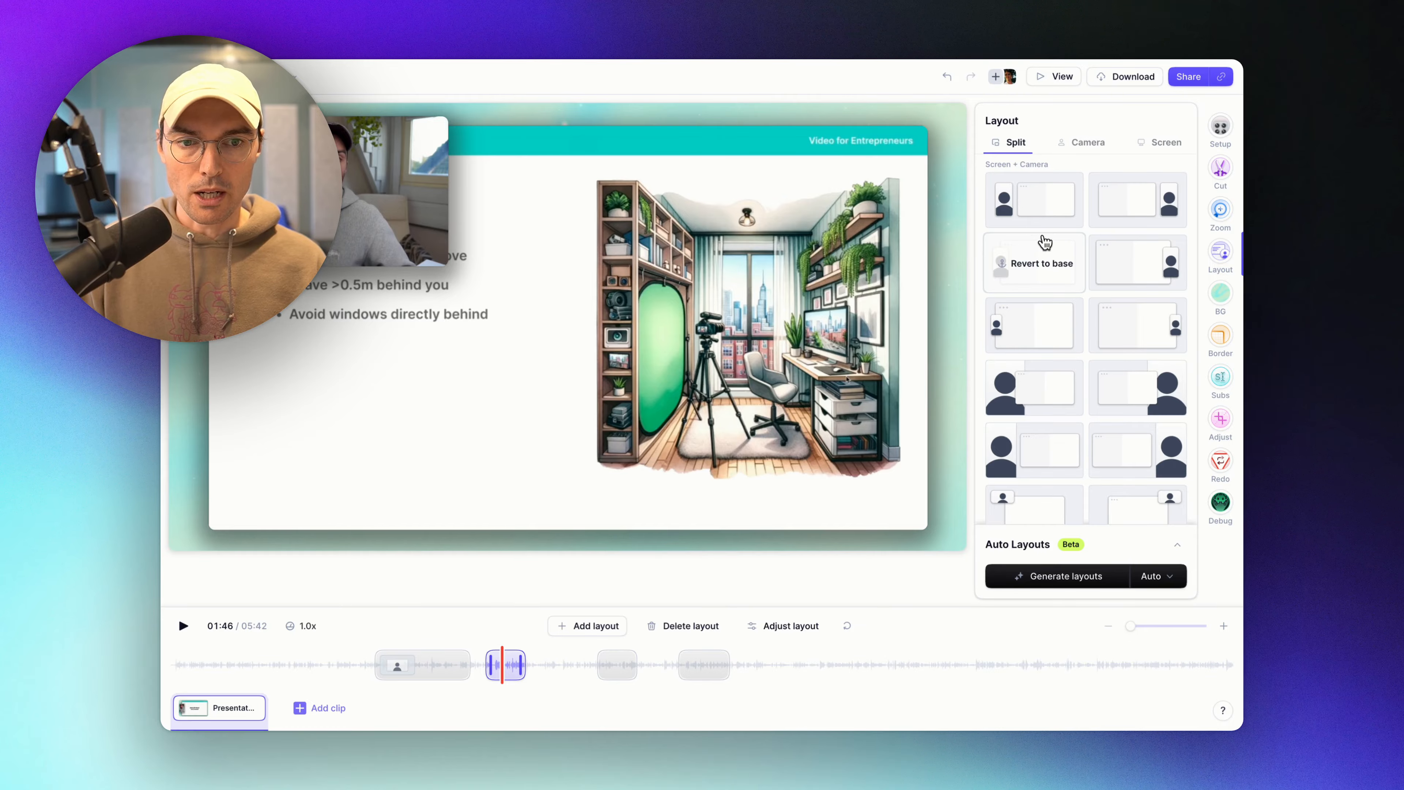
click(1035, 213)
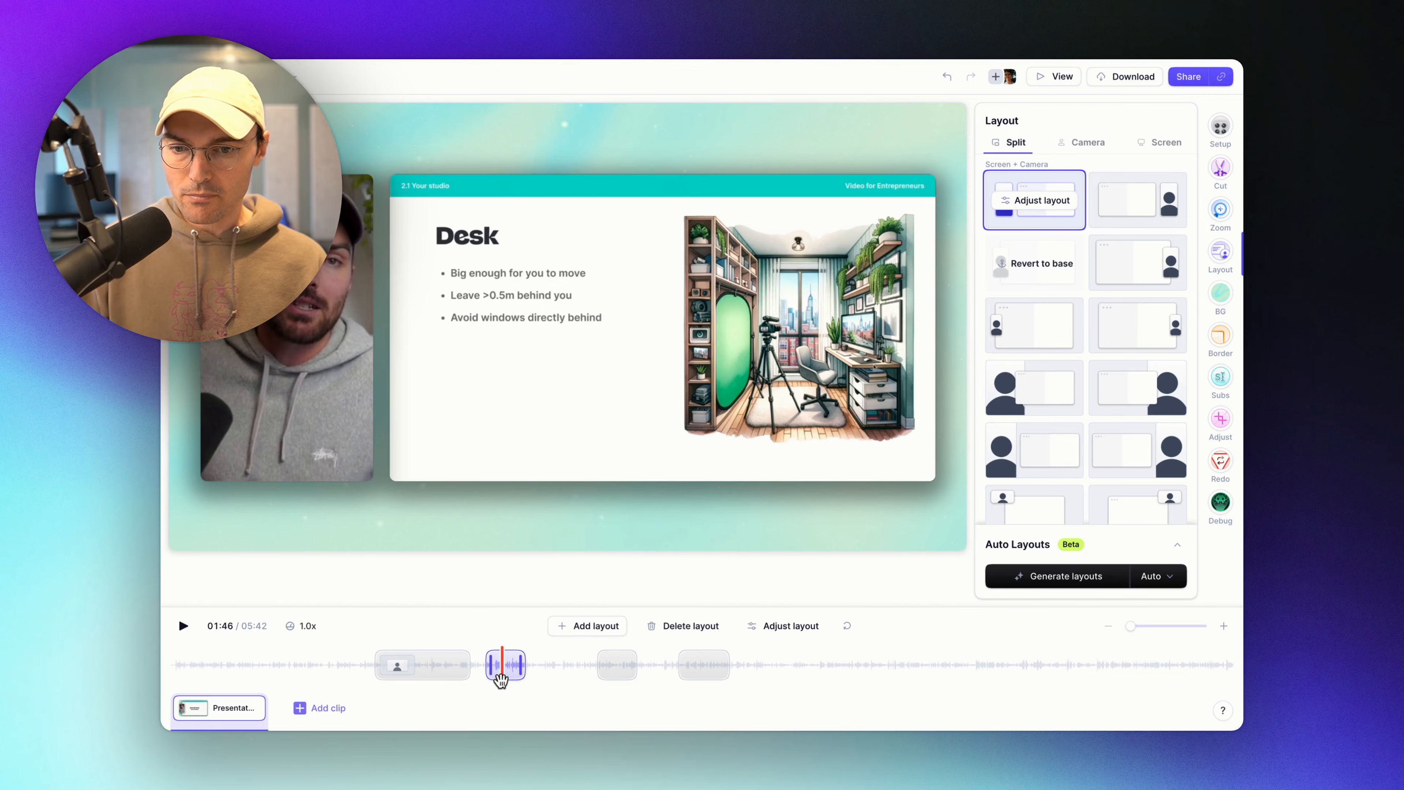
scroll(525, 678, up, 5)
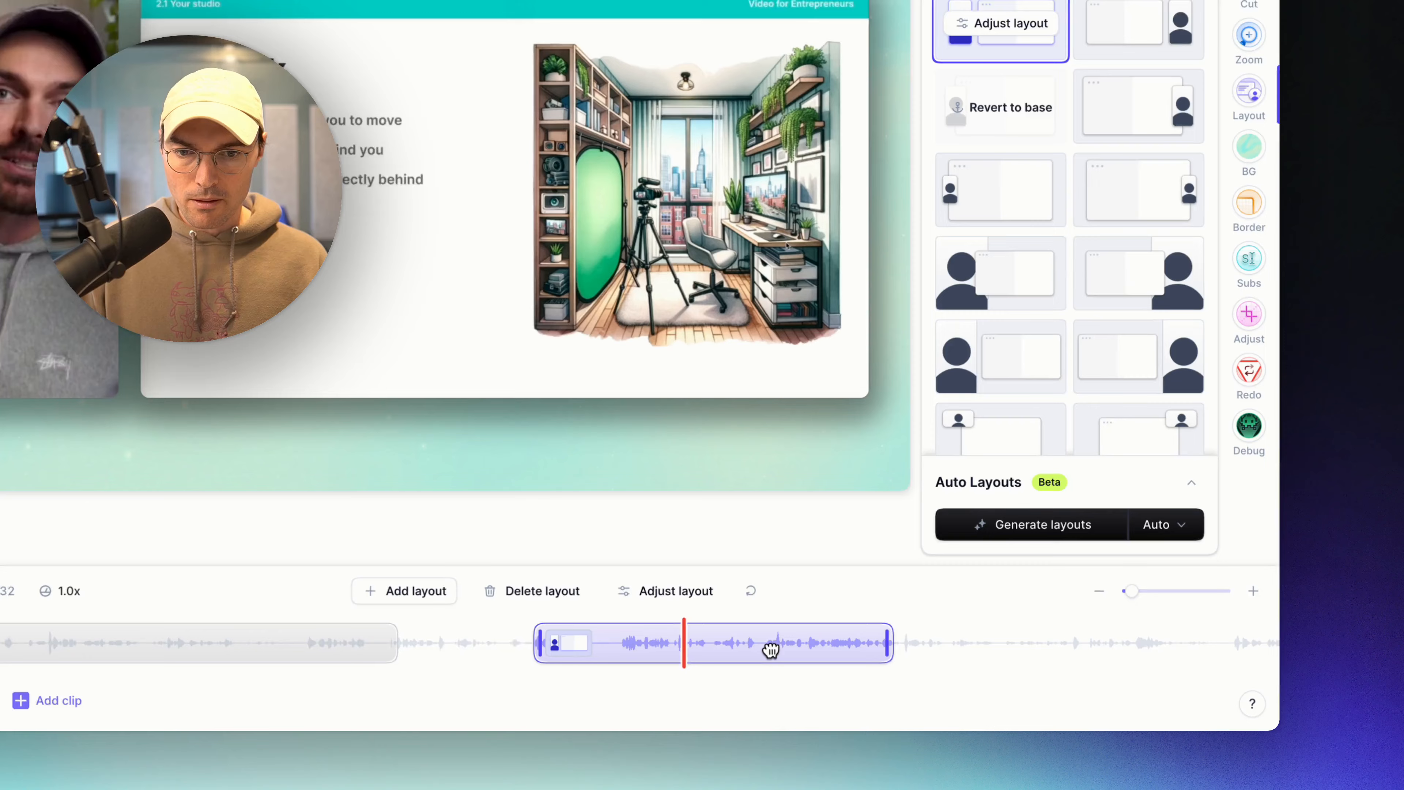
click(798, 670)
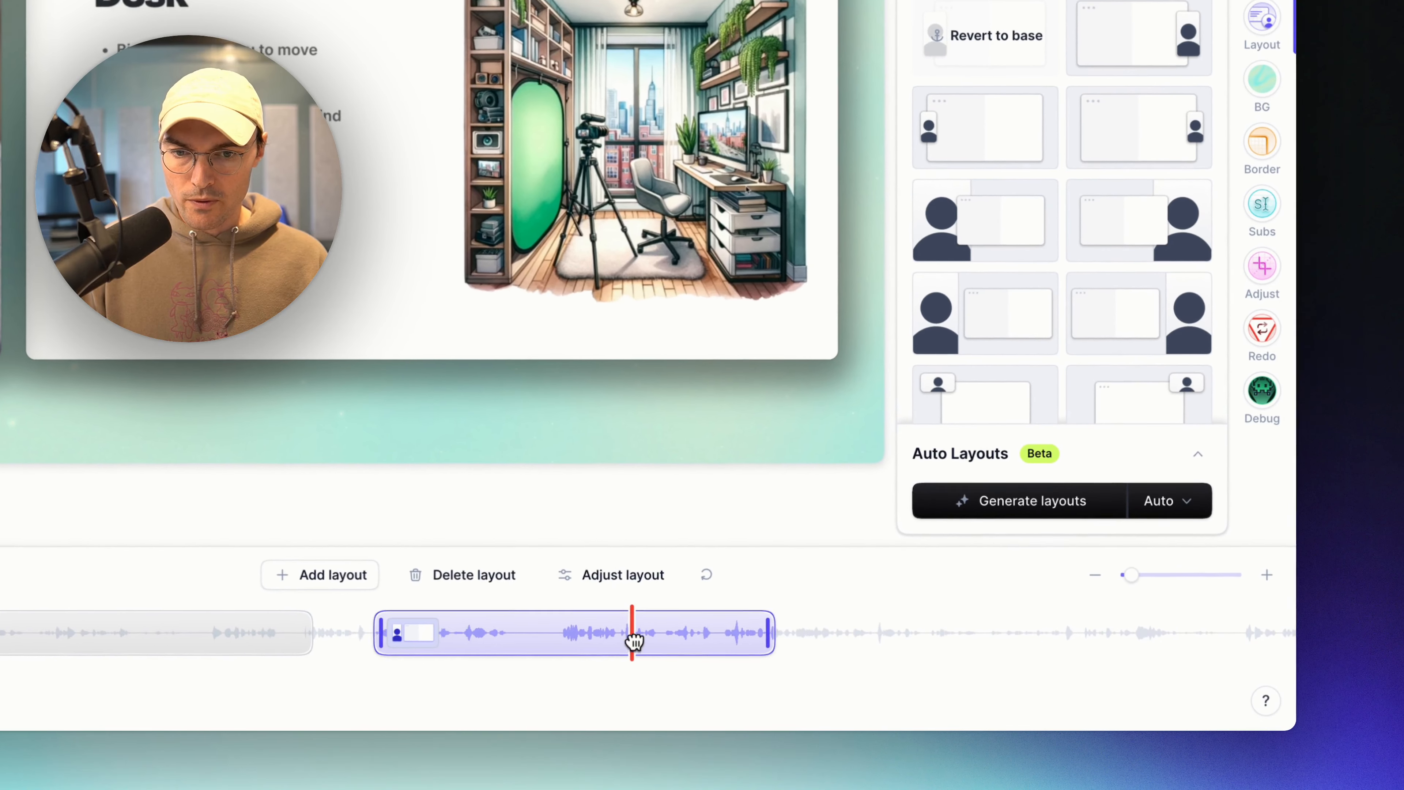
click(249, 636)
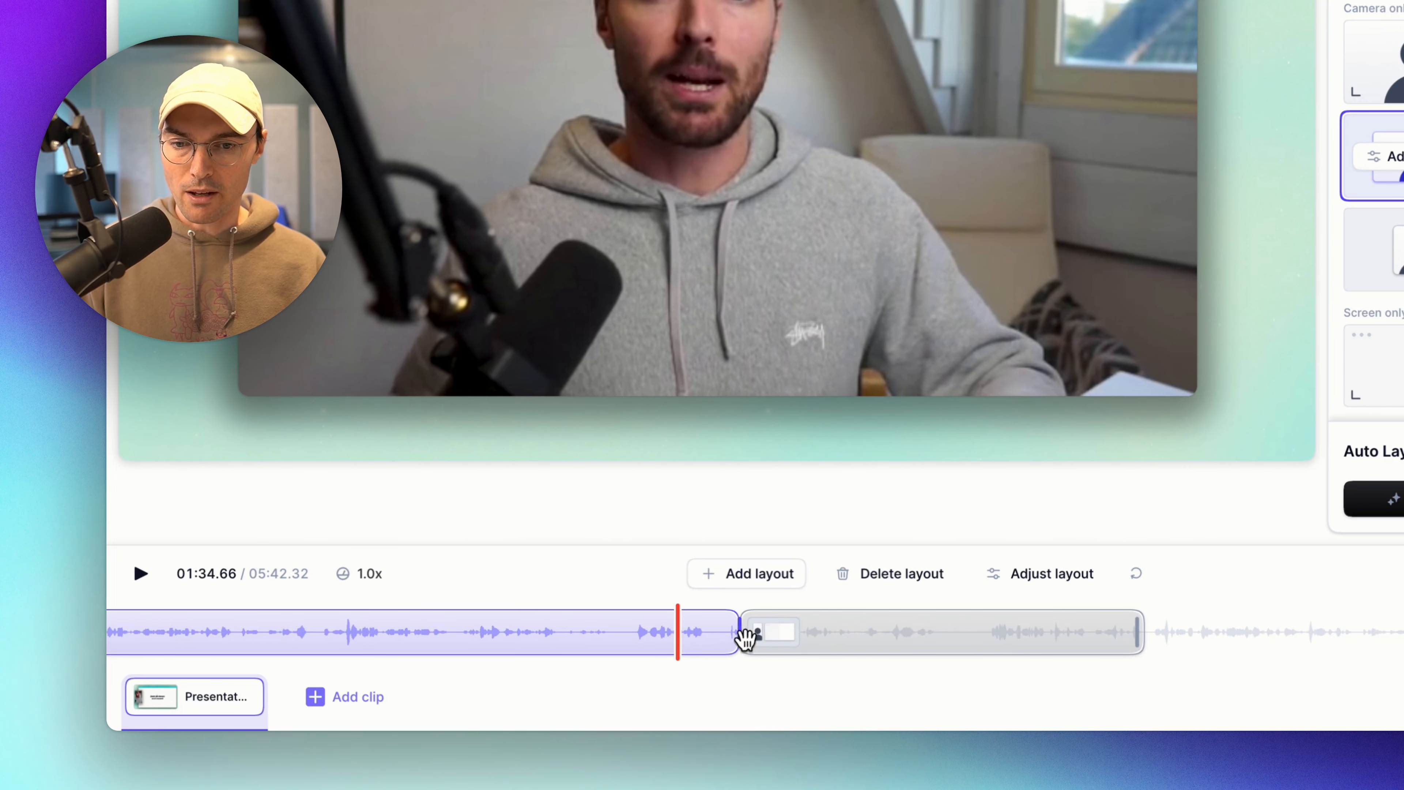
key(space)
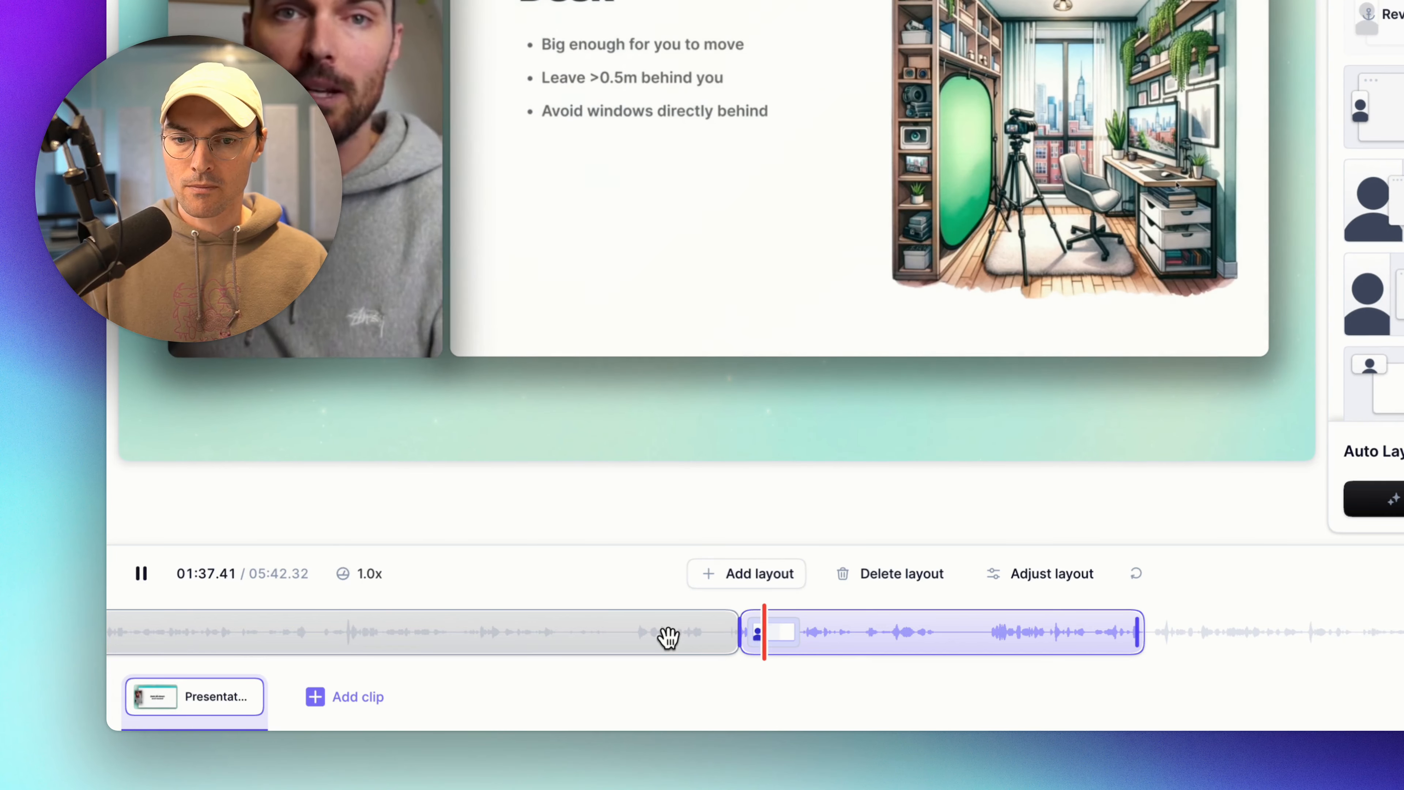
key(space)
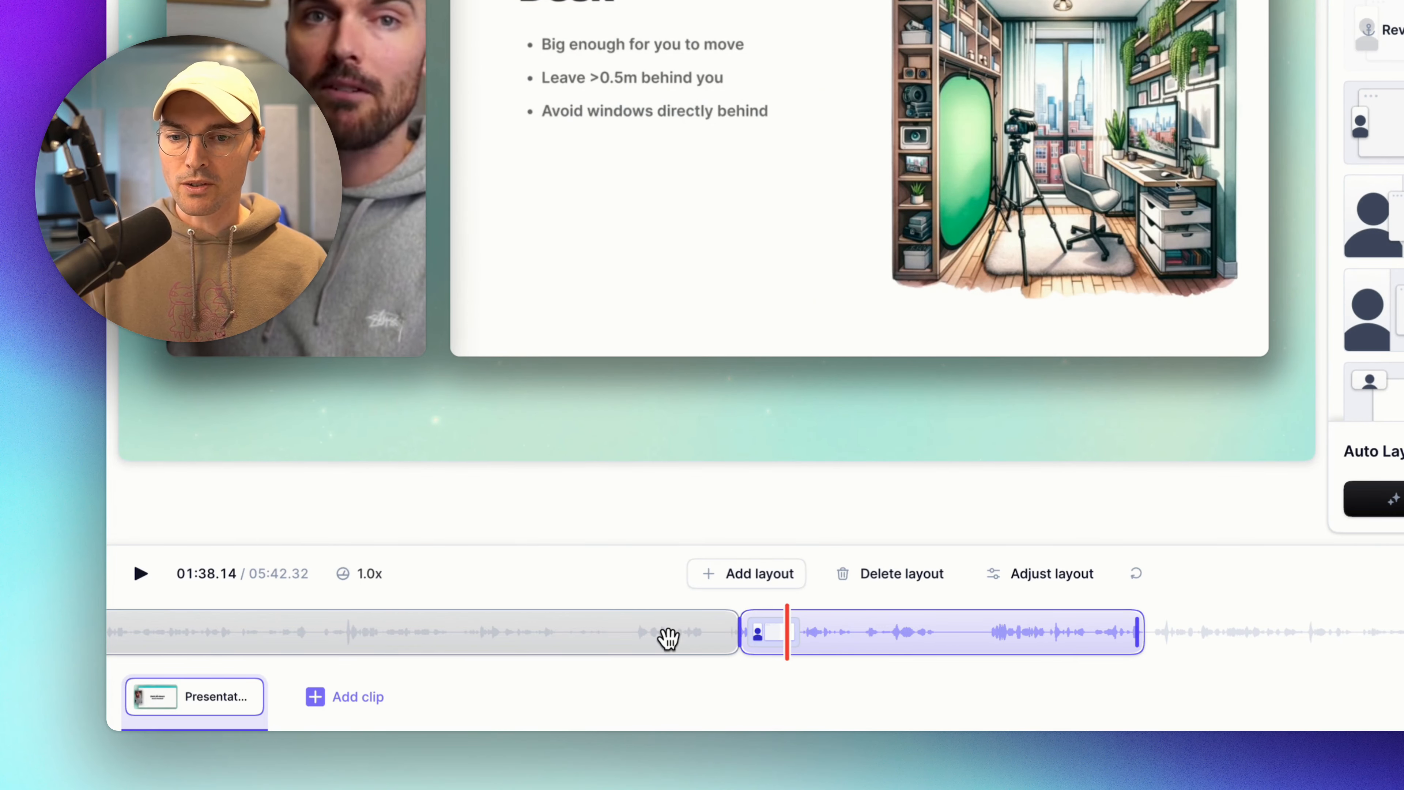
click(668, 637)
click(826, 637)
click(1101, 637)
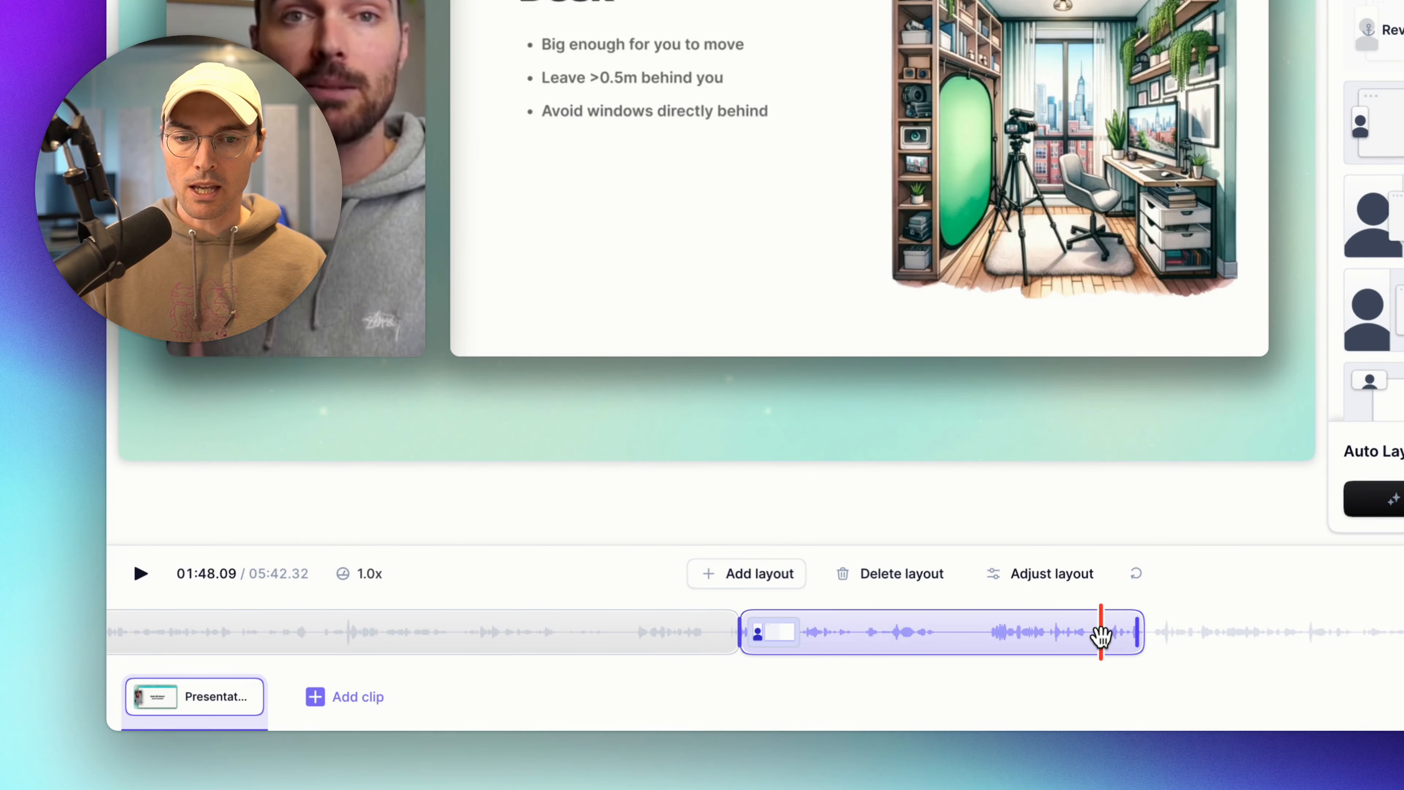
key(space)
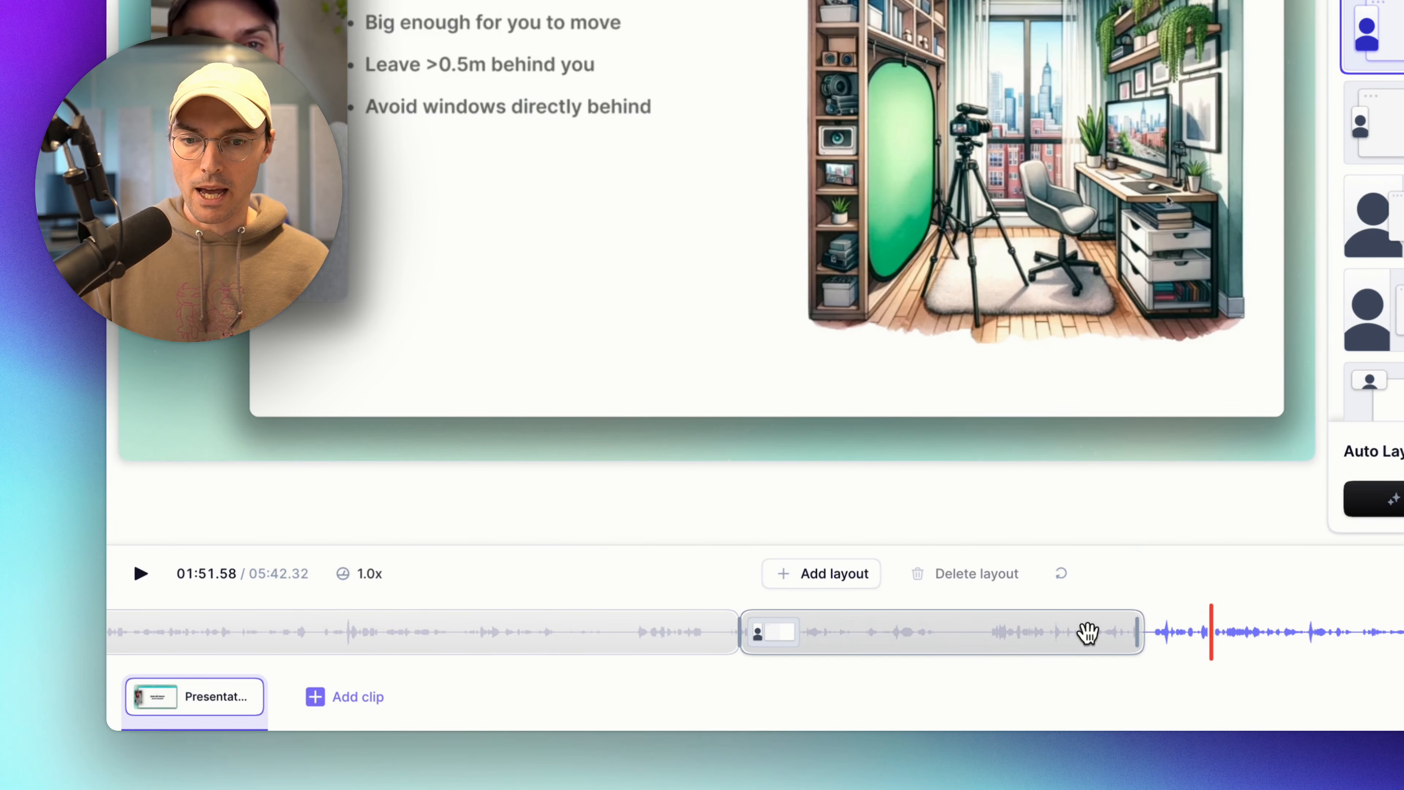
click(854, 631)
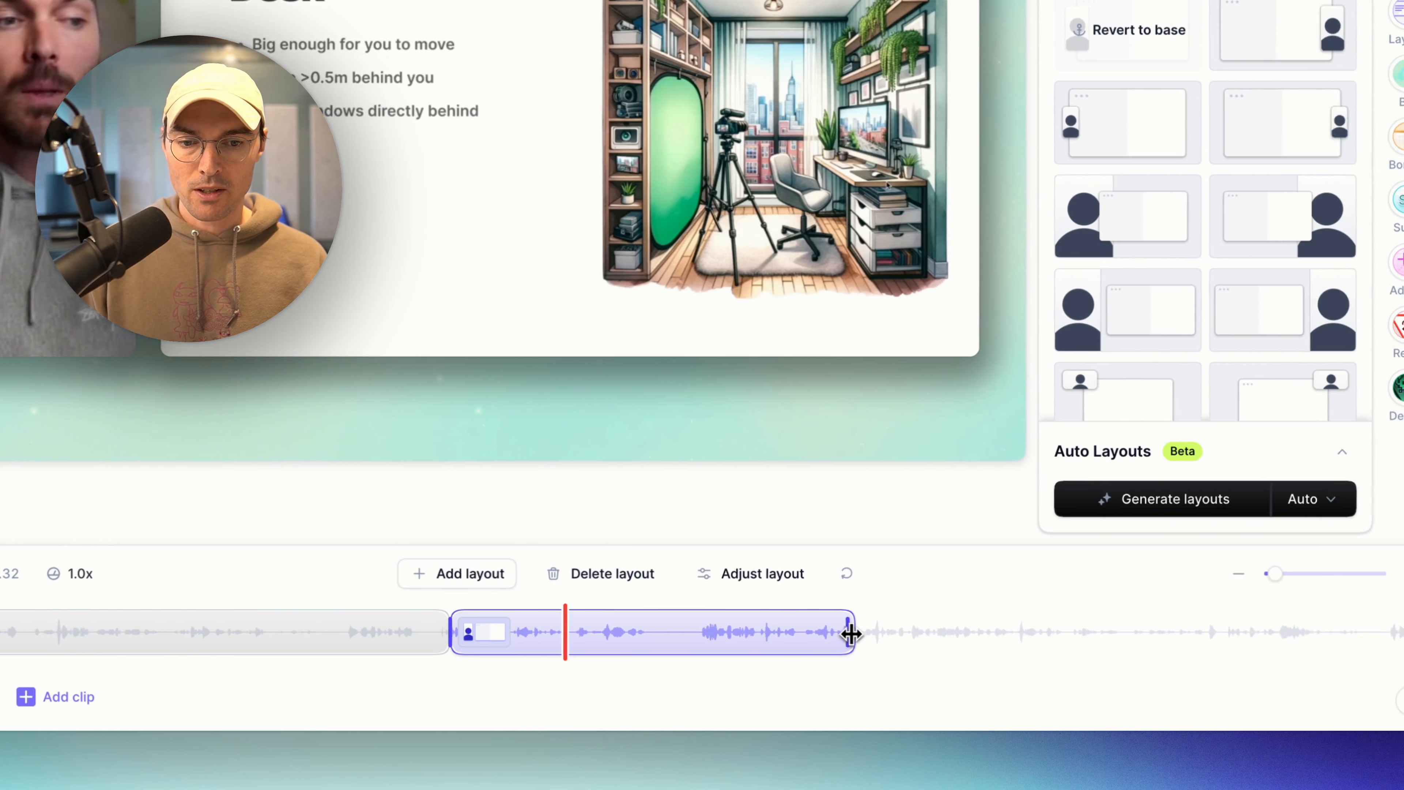
Stretch the split block far right and insert a slide-left, camera-right split block inside it.
drag(1138, 632, 1384, 632)
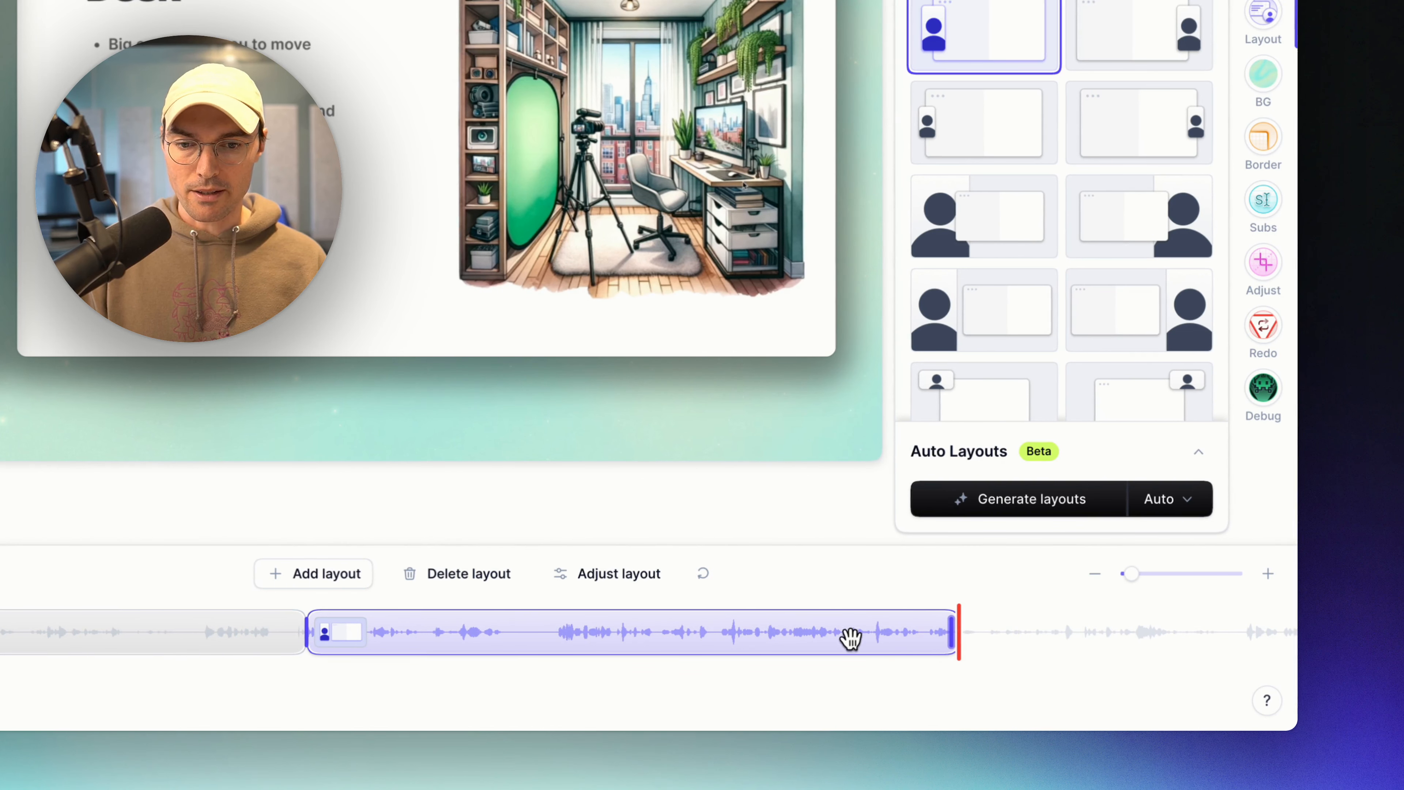
click(484, 634)
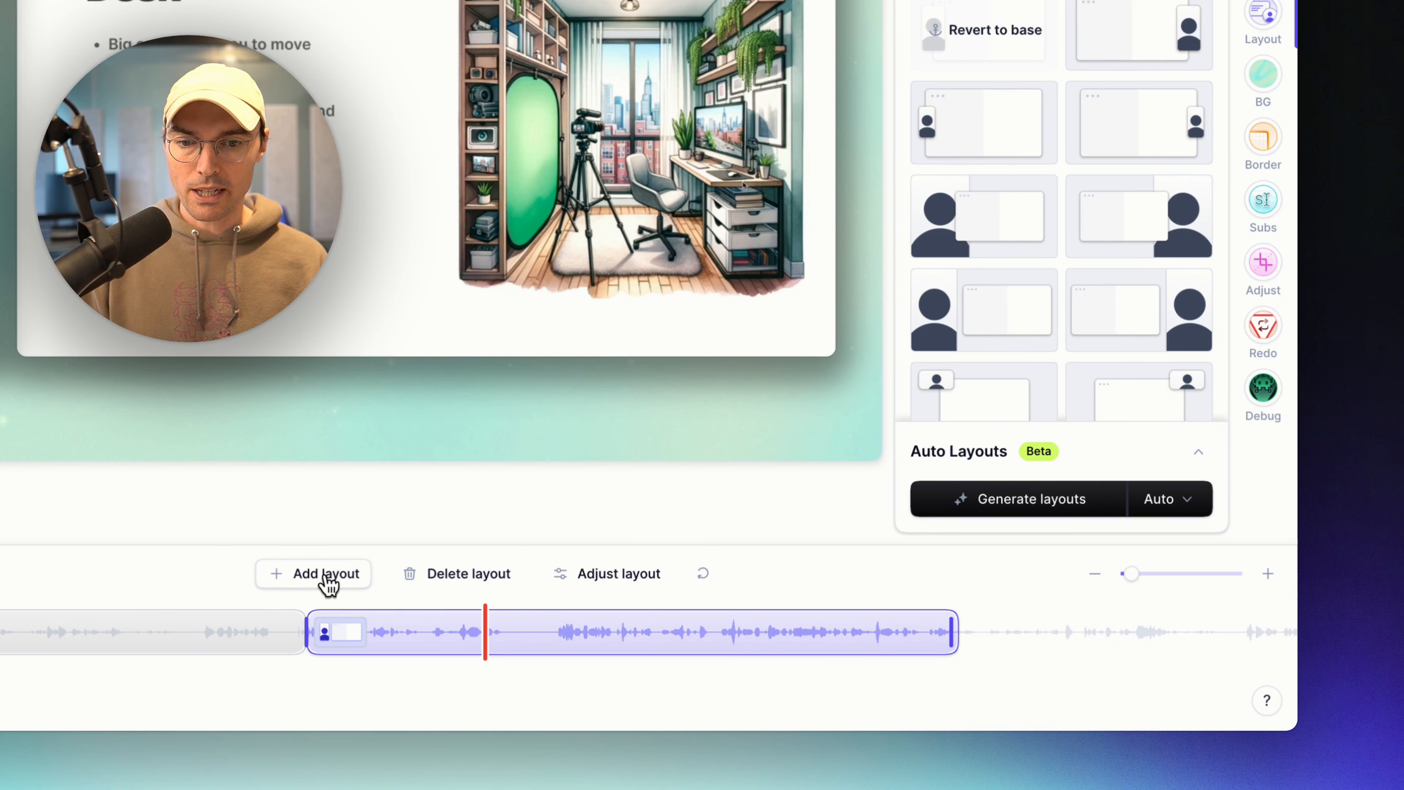
click(327, 578)
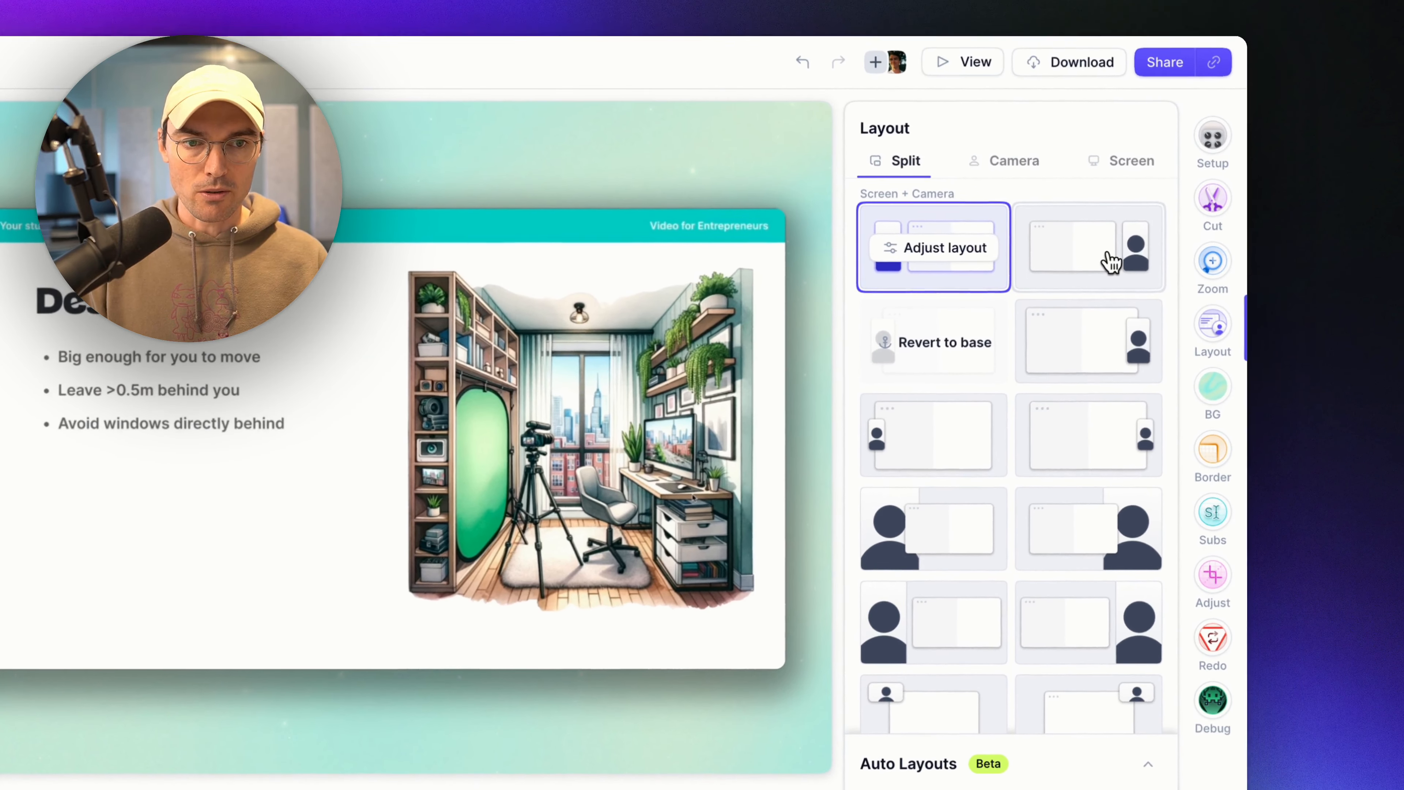
click(1161, 0)
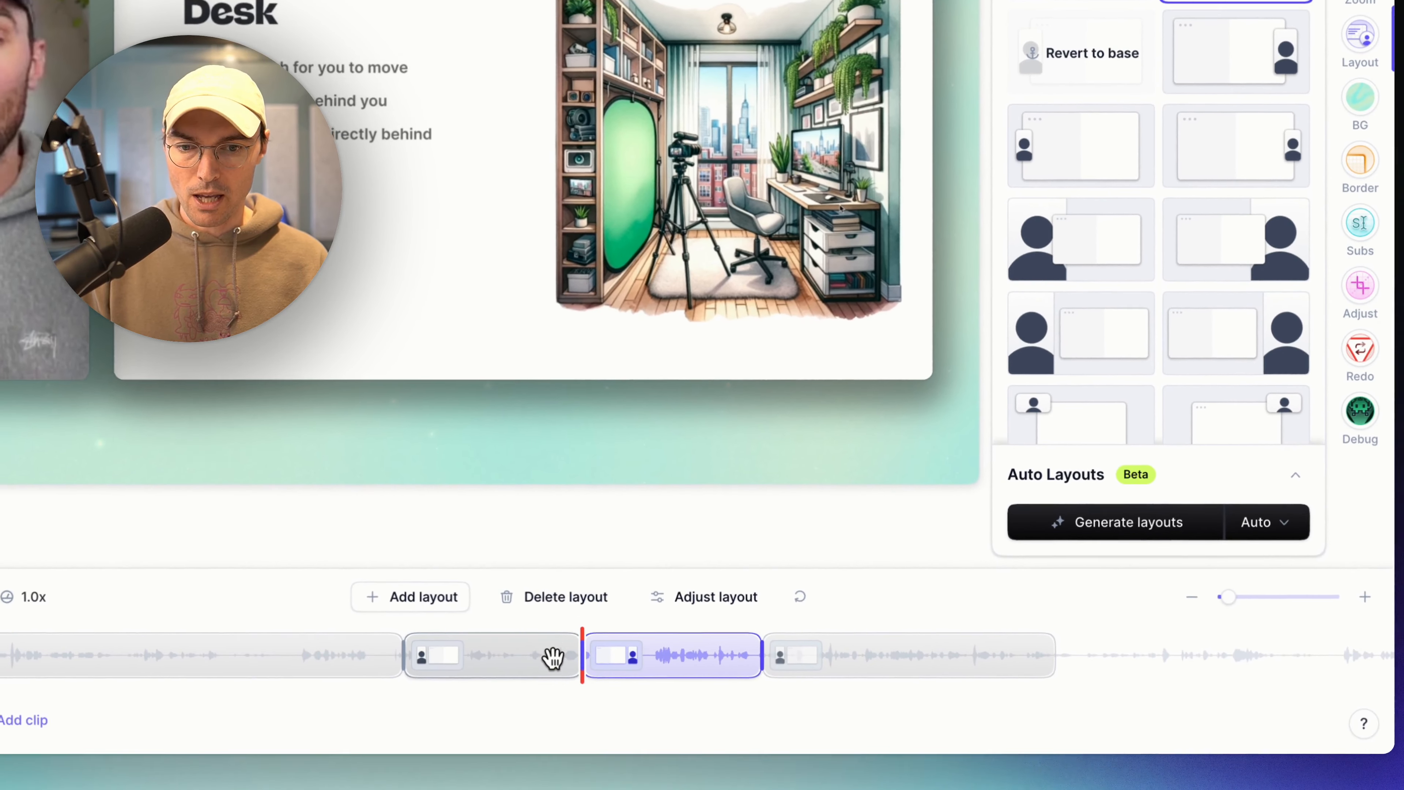
click(564, 642)
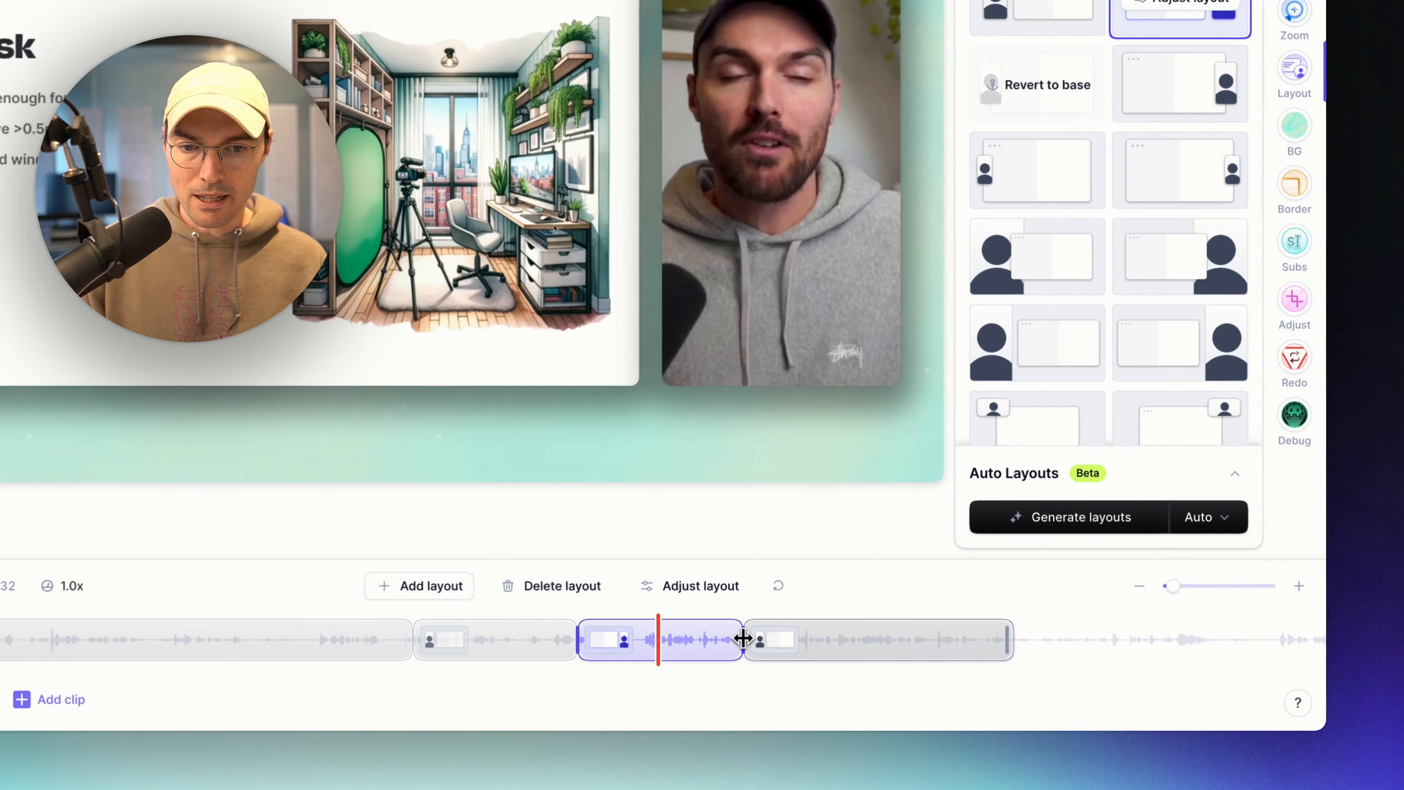
Shift the following layout block later, leaving a gap after the camera-right split.
drag(820, 665, 890, 666)
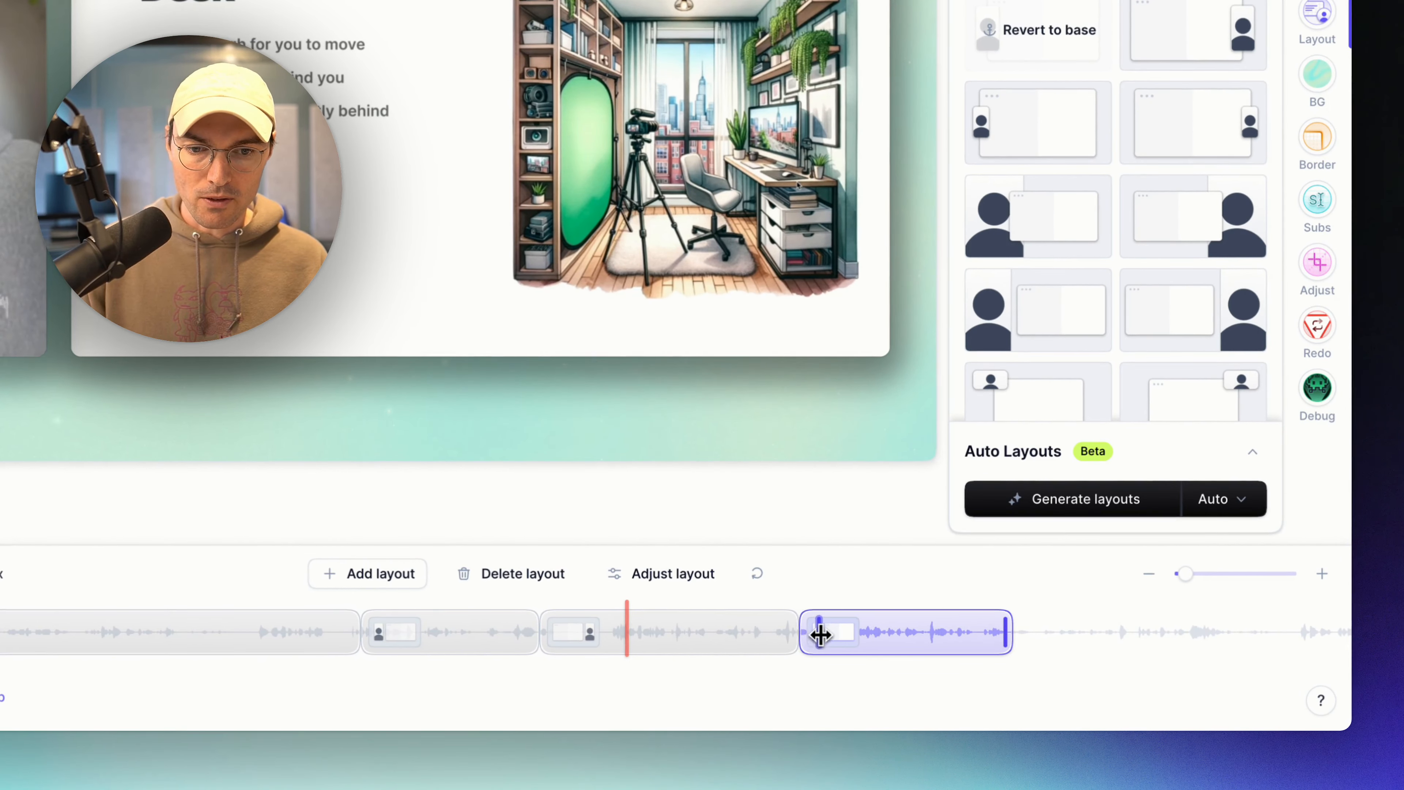
drag(821, 635, 755, 629)
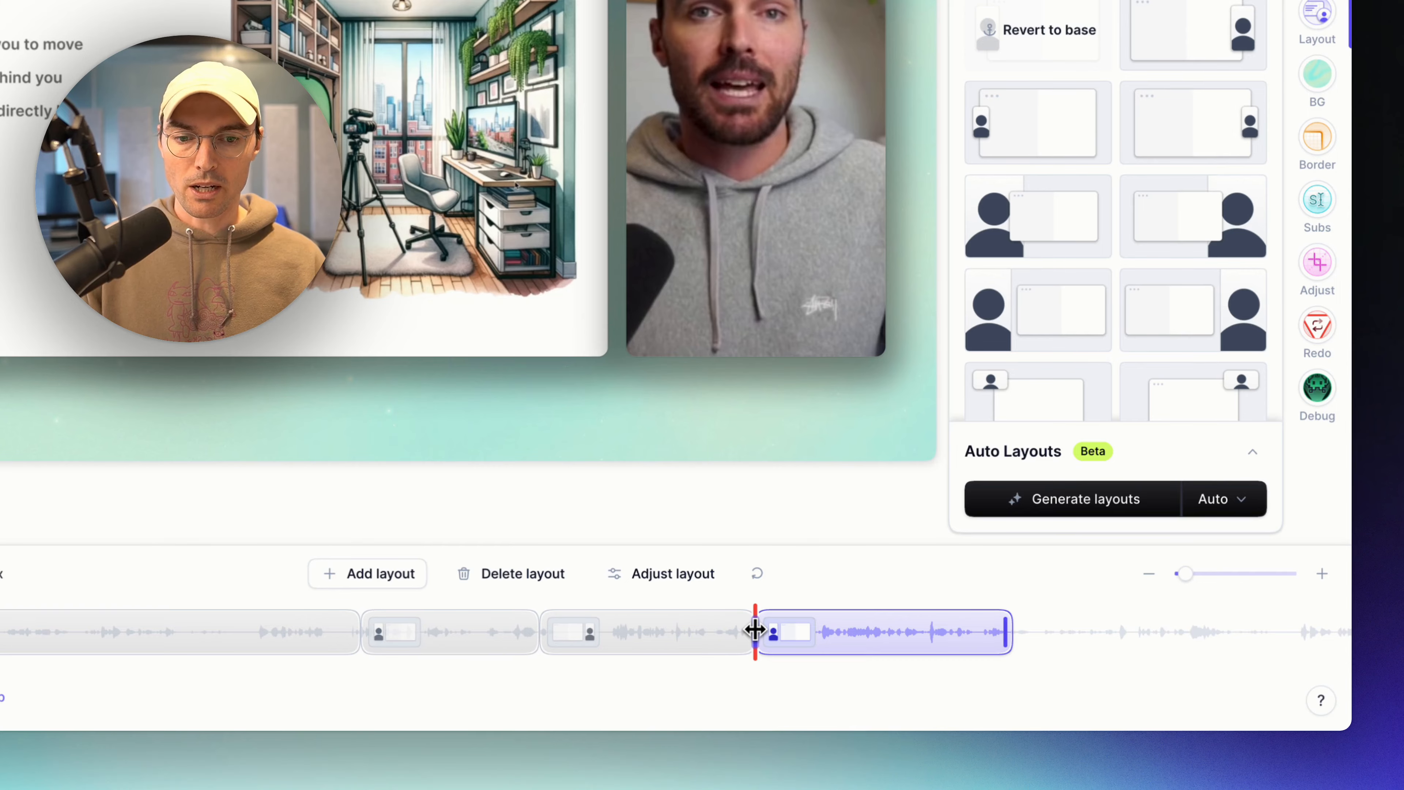
drag(852, 639, 981, 640)
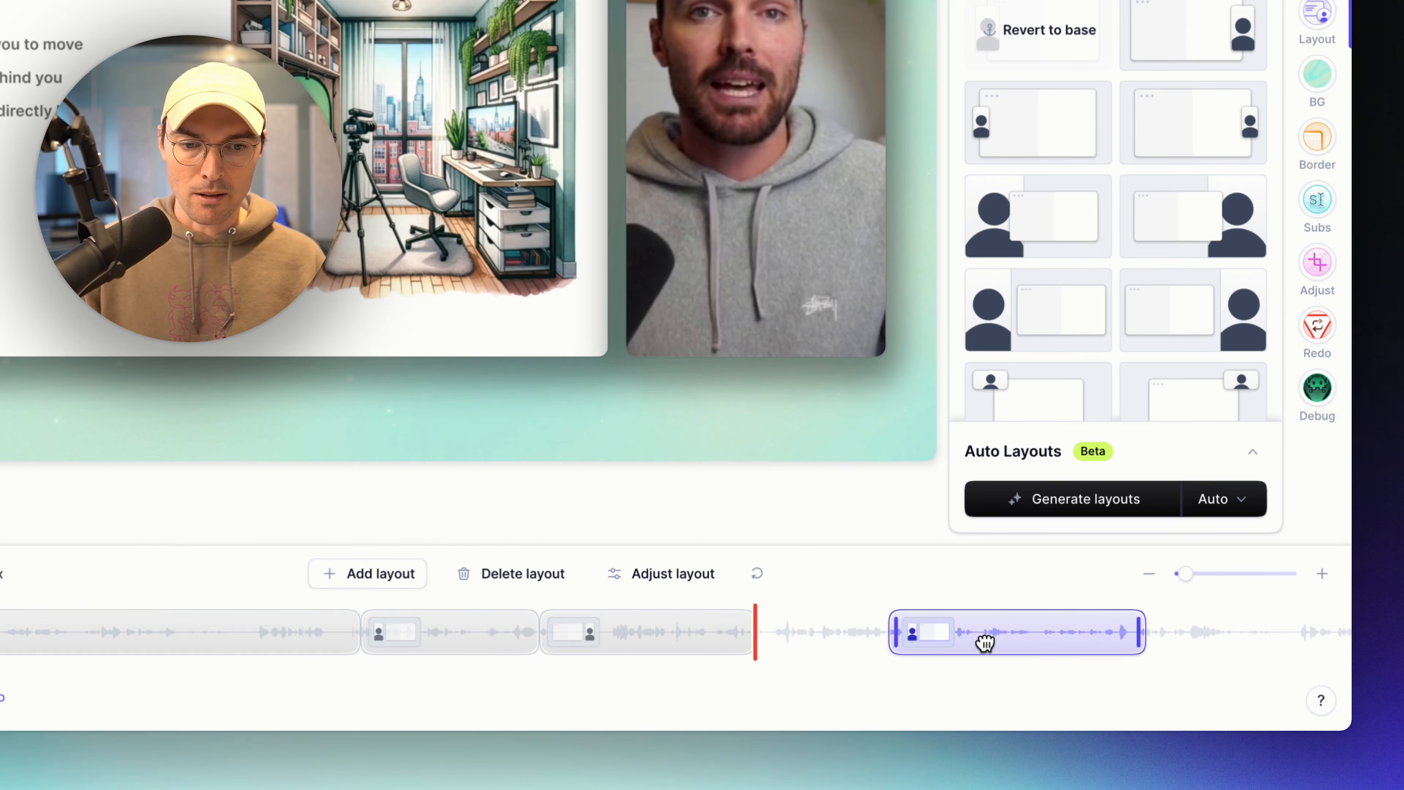
click(727, 629)
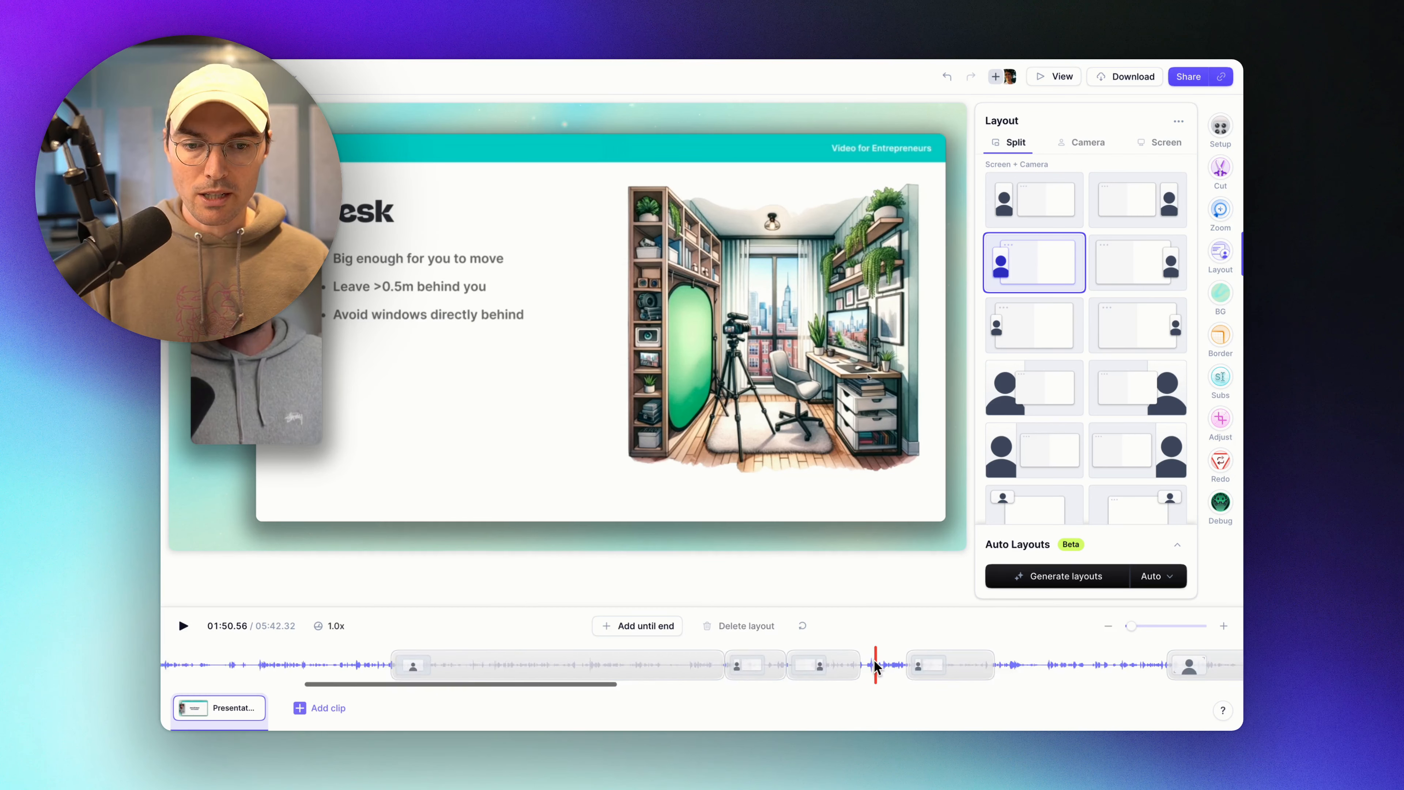
scroll(875, 666, right, 3)
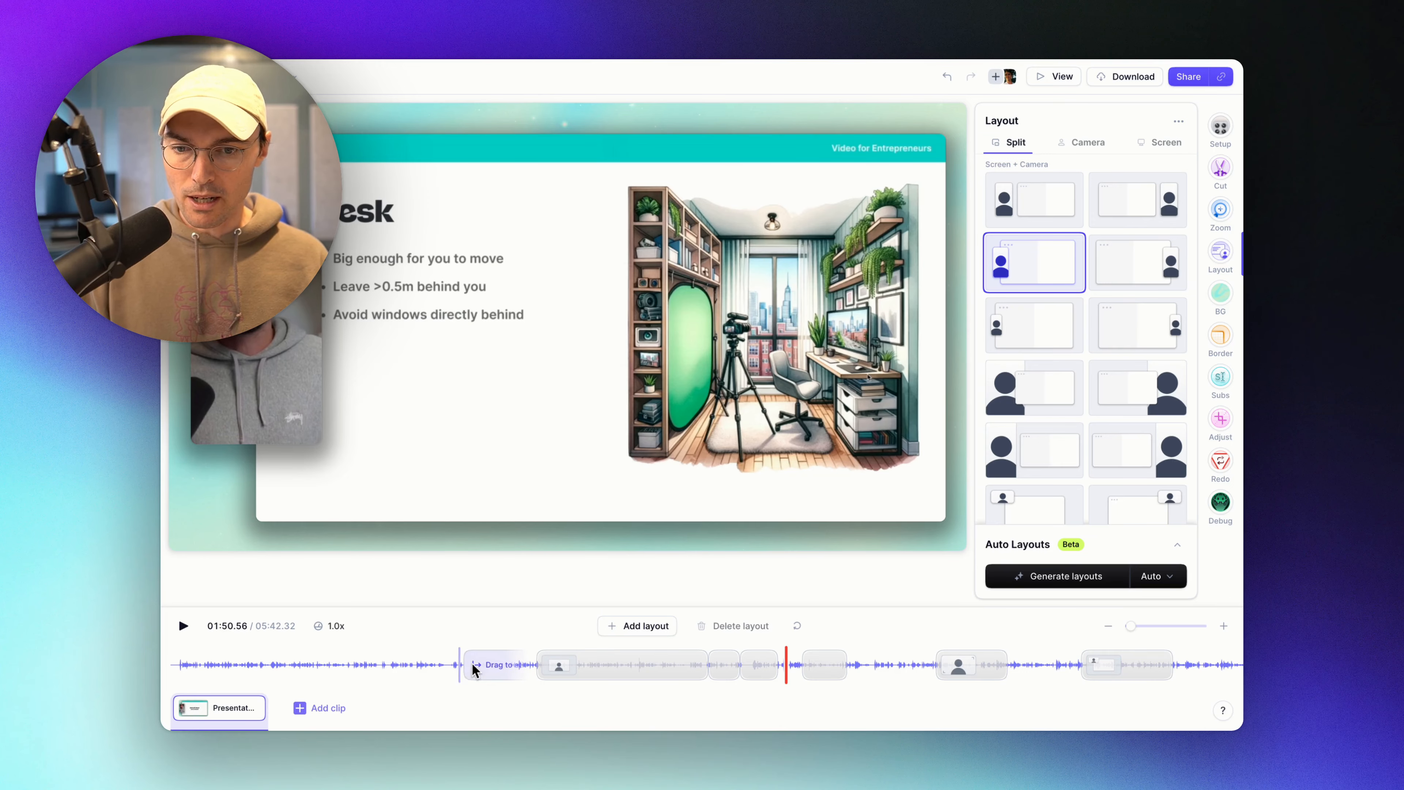
Give the base layout a large camera with a small slide on the right, then return to 00:28.
click(505, 664)
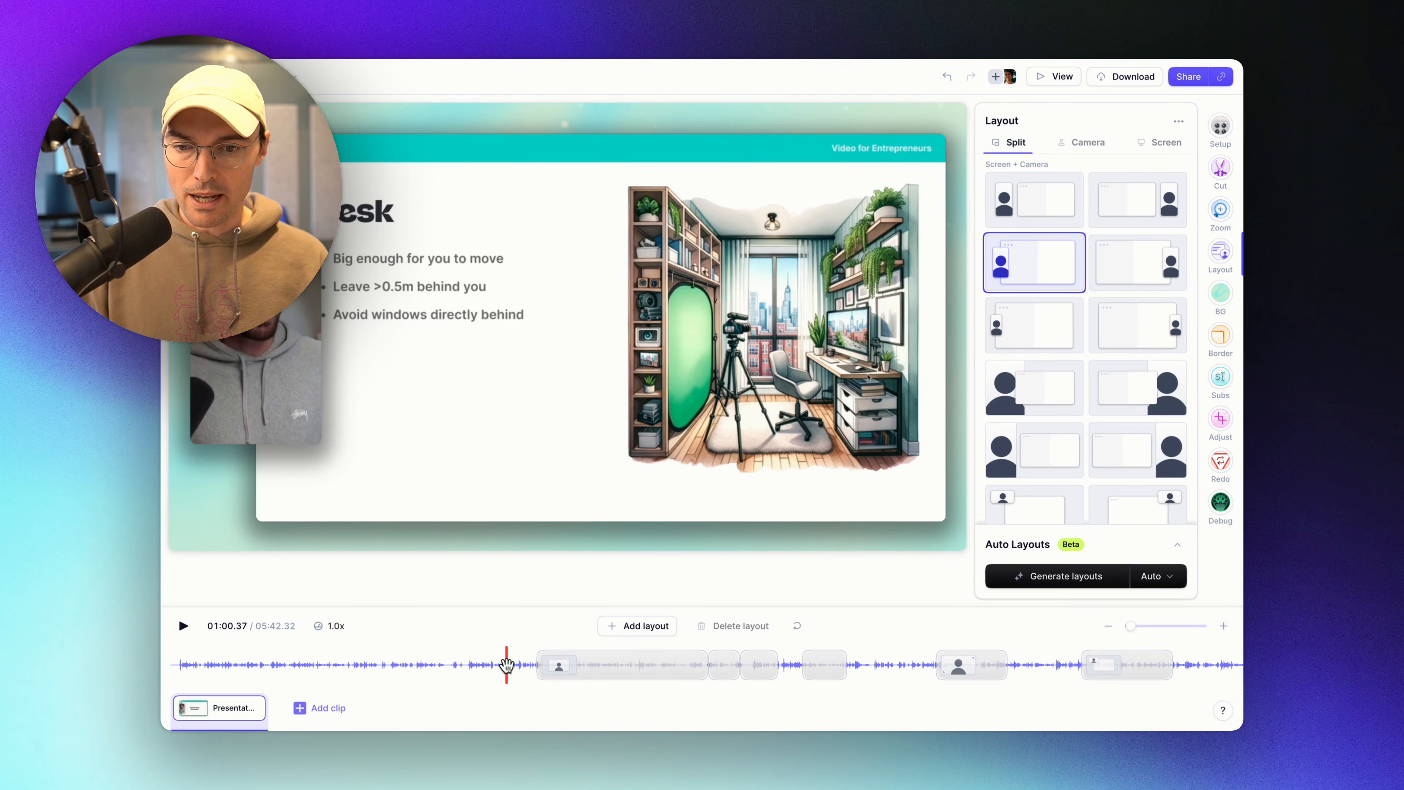
click(595, 664)
click(510, 664)
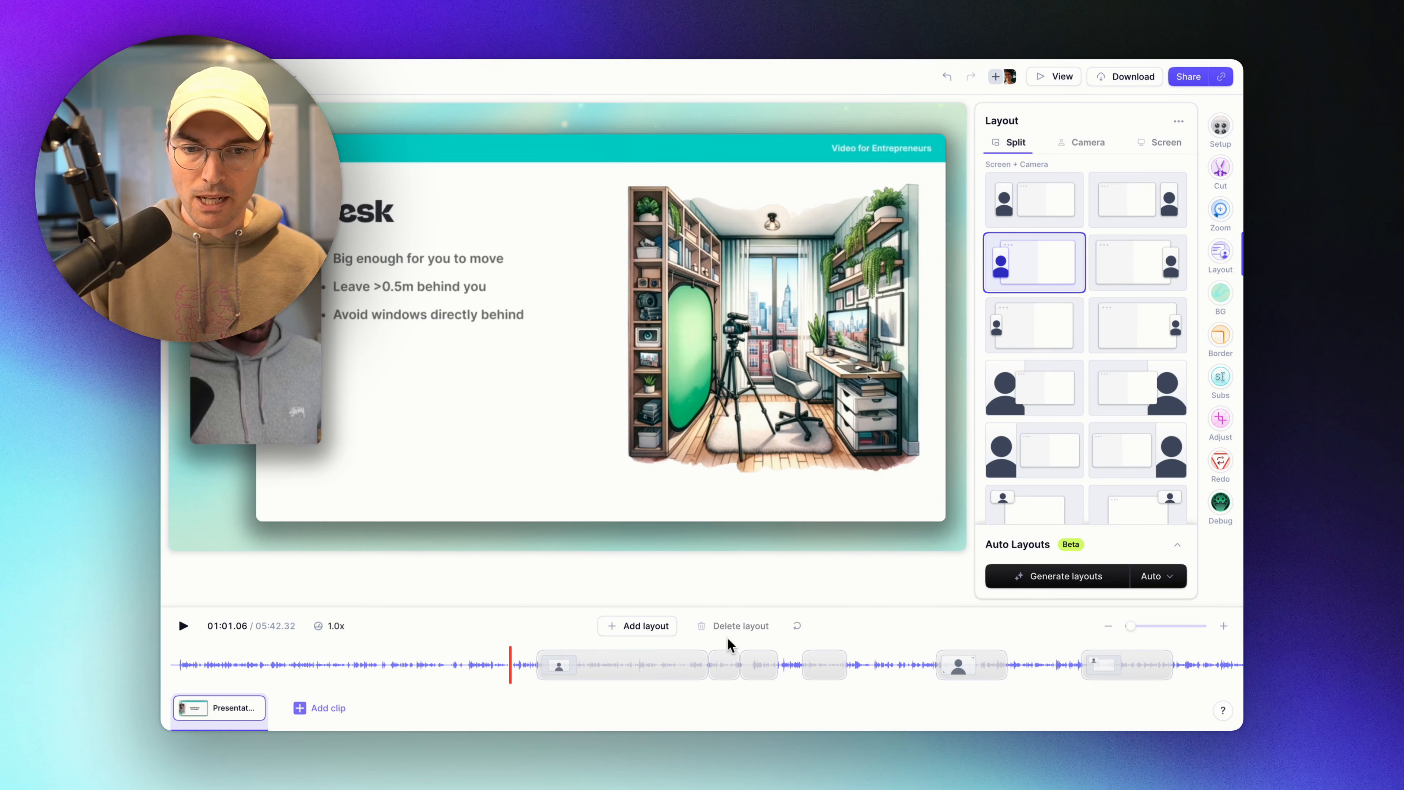
click(1009, 401)
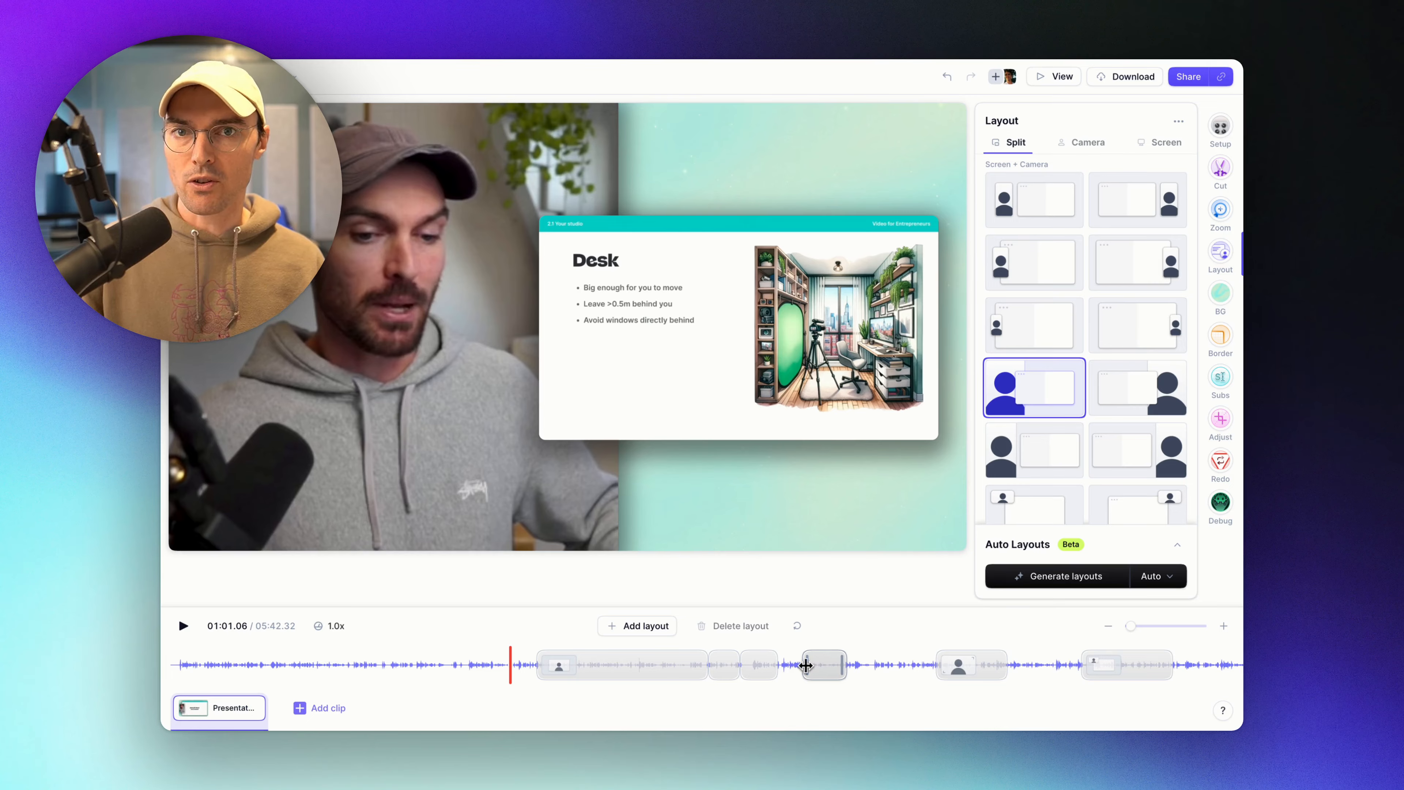
click(873, 663)
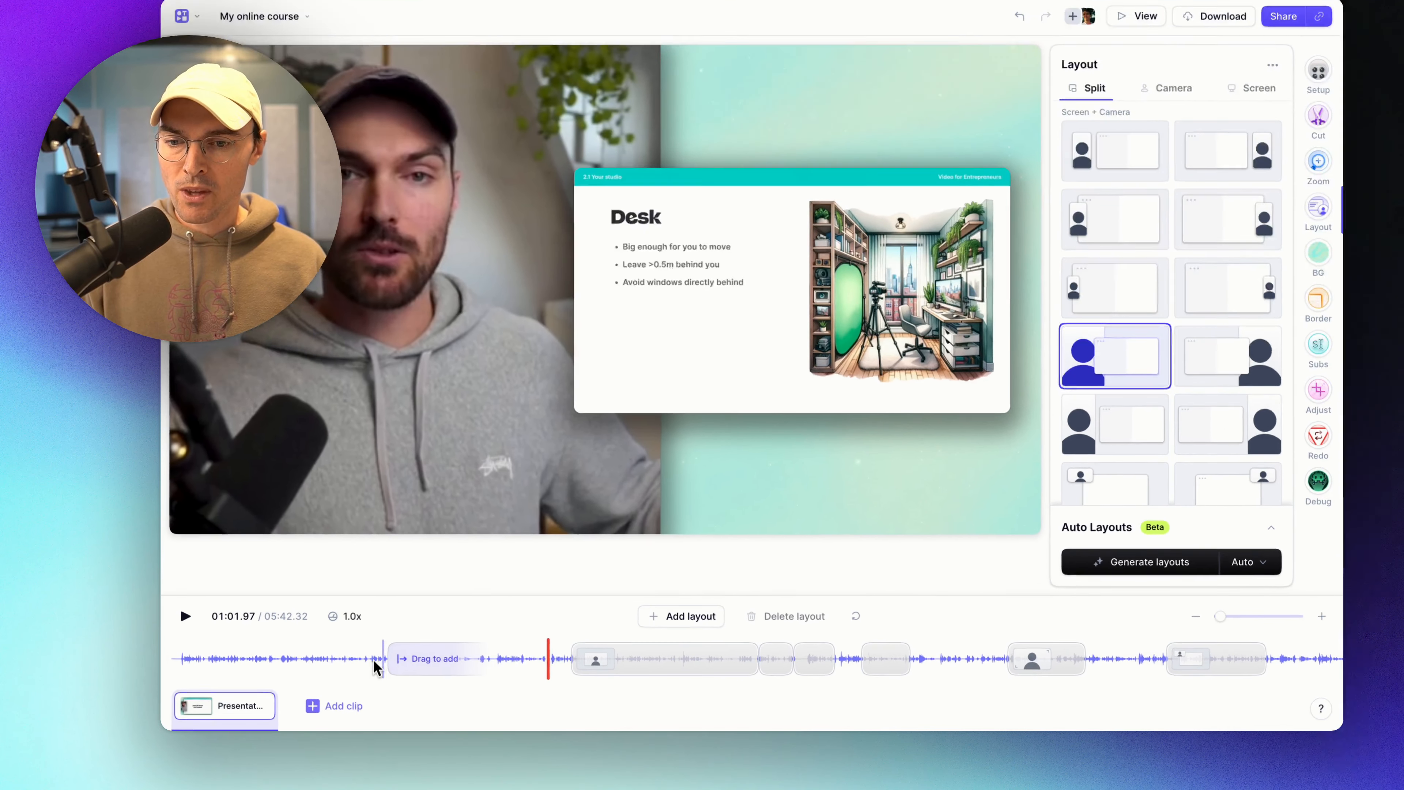
click(330, 664)
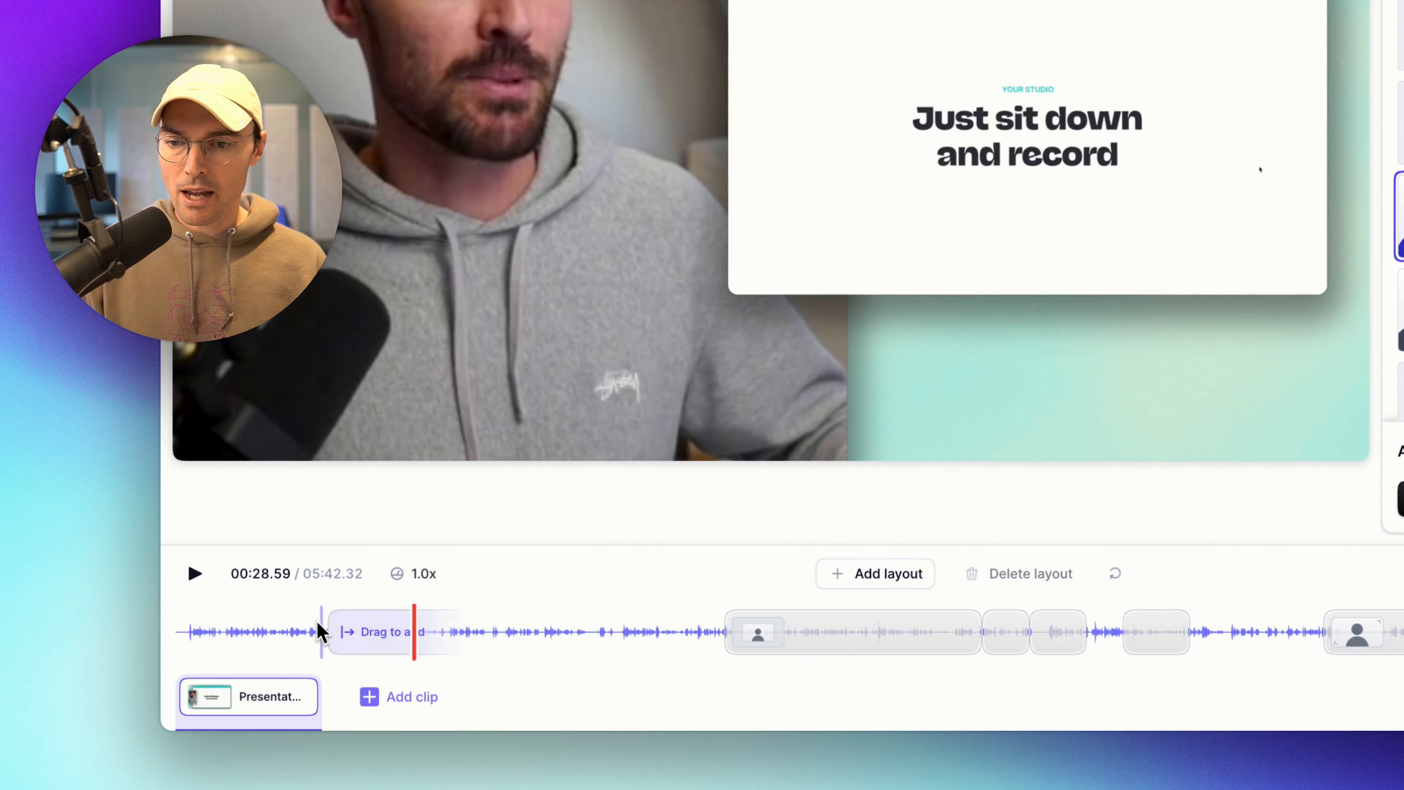
Drag a trial layout block onto the timeline near 00:11.05, then delete it.
drag(268, 625, 459, 629)
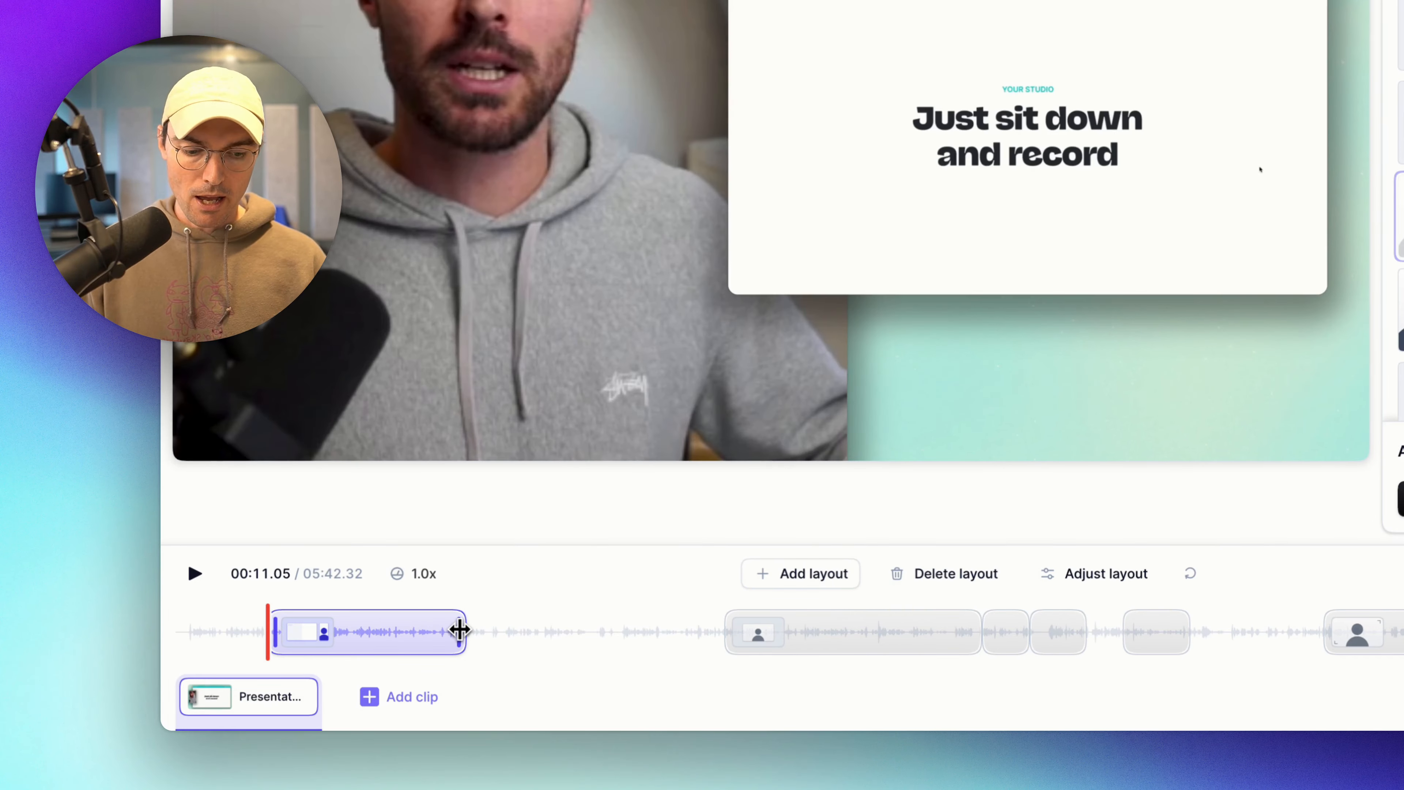
key(Delete)
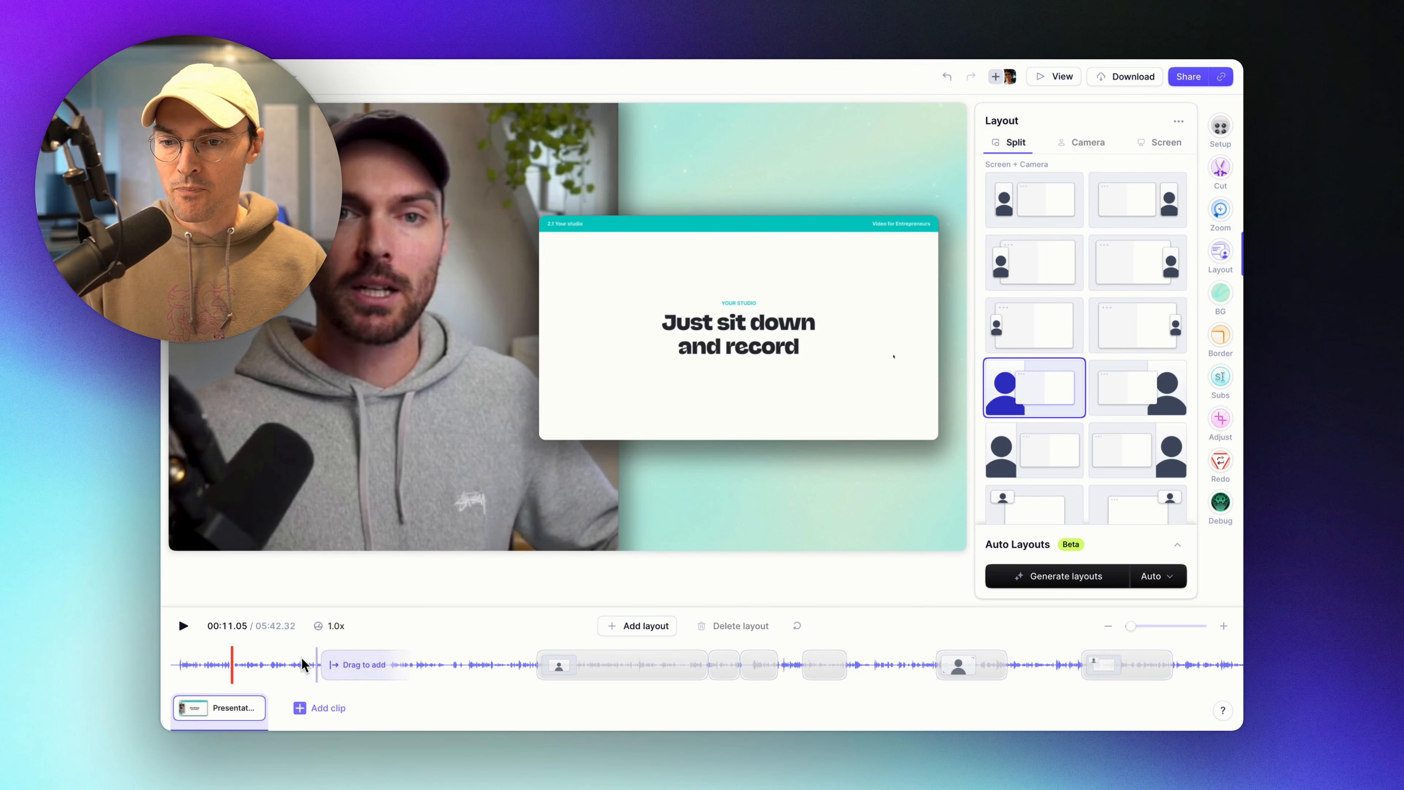
Undo the stray block and add a layout block starting at 00:12.93 instead.
click(646, 627)
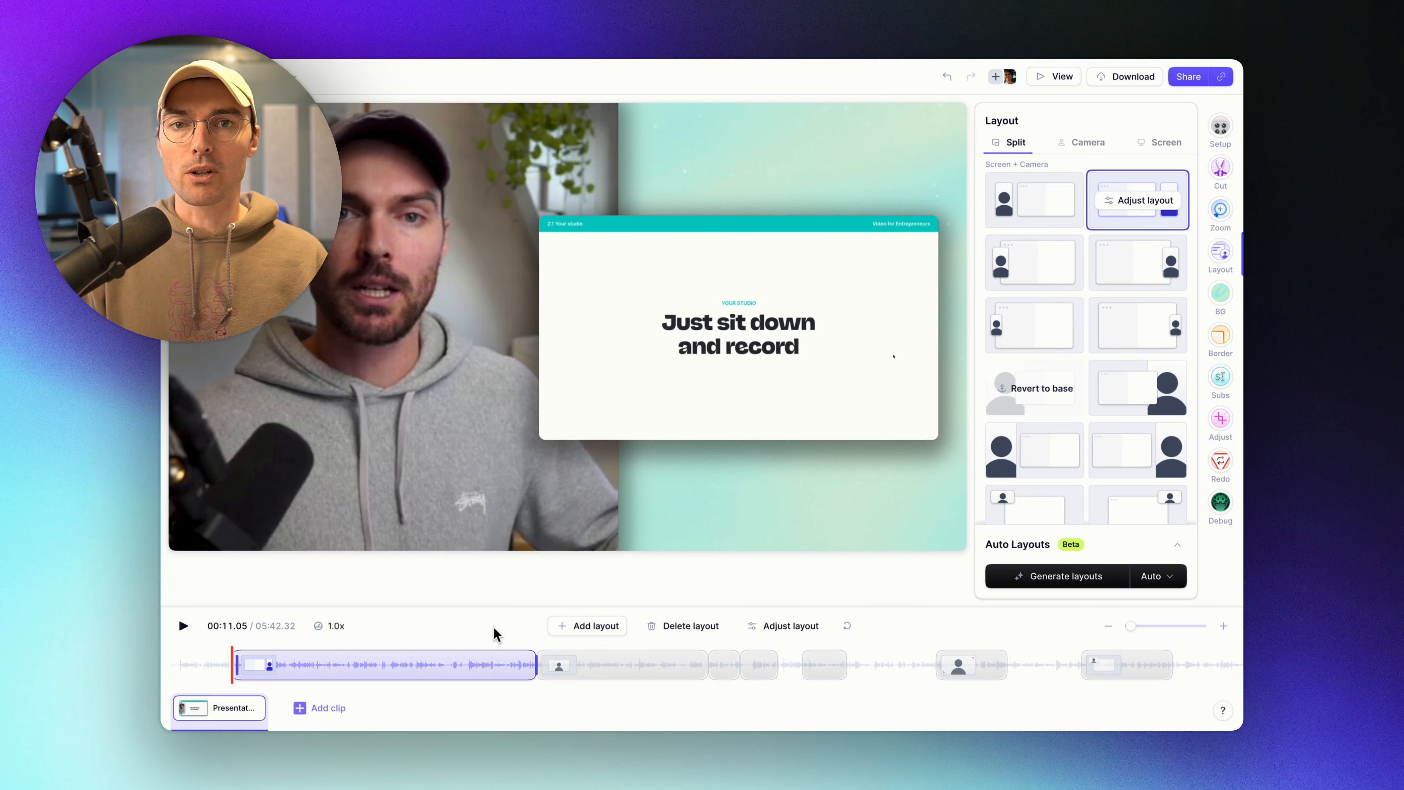
key(ctrl+z)
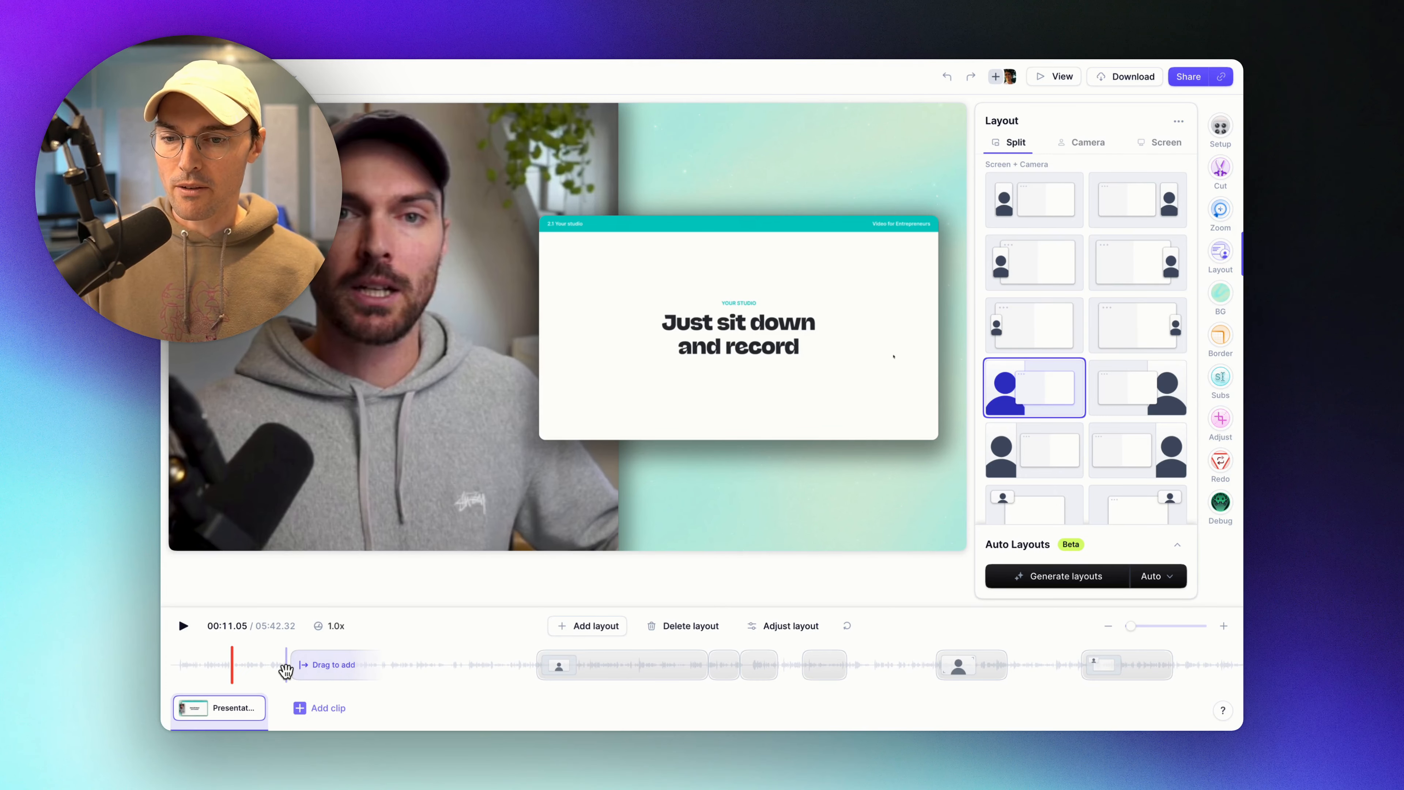
scroll(285, 669, up, 3)
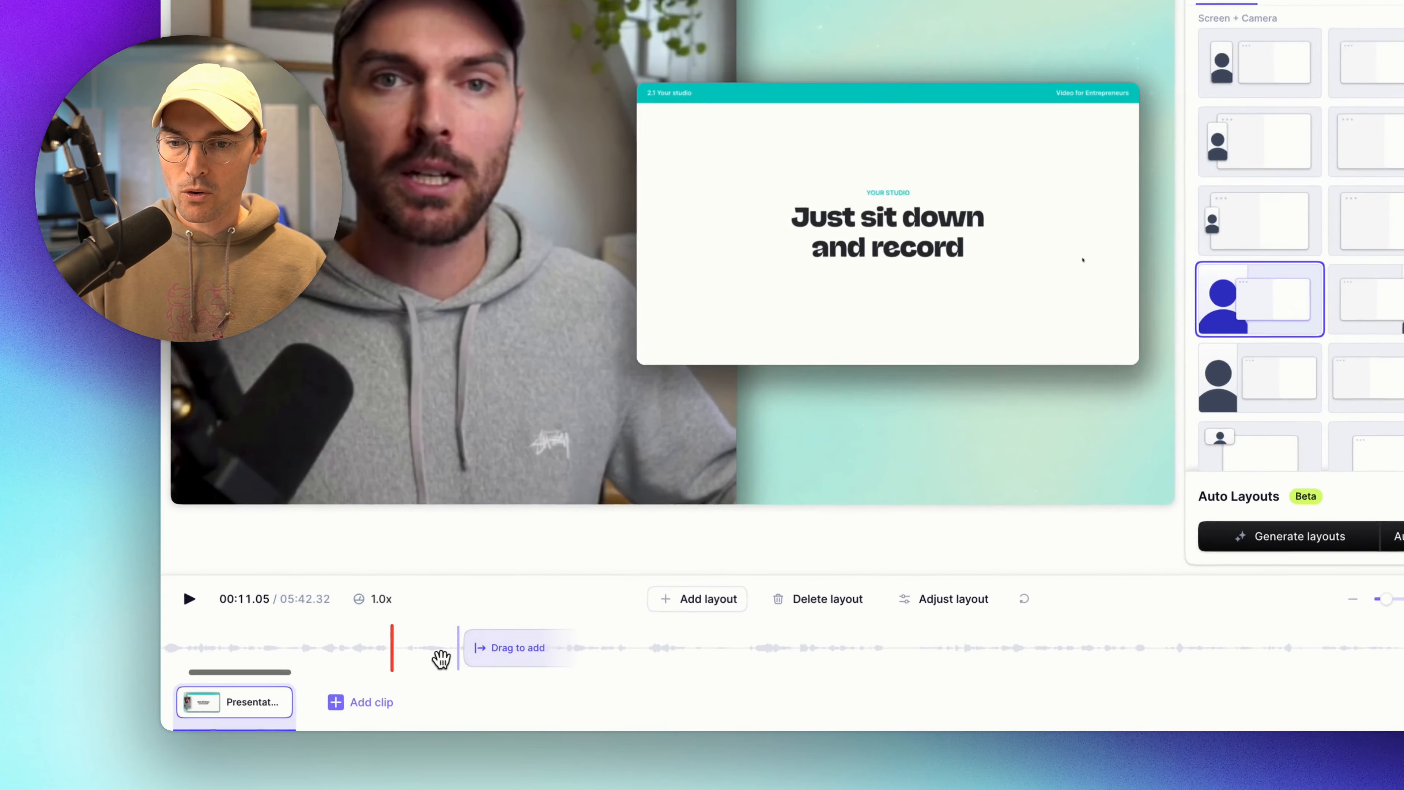
click(439, 656)
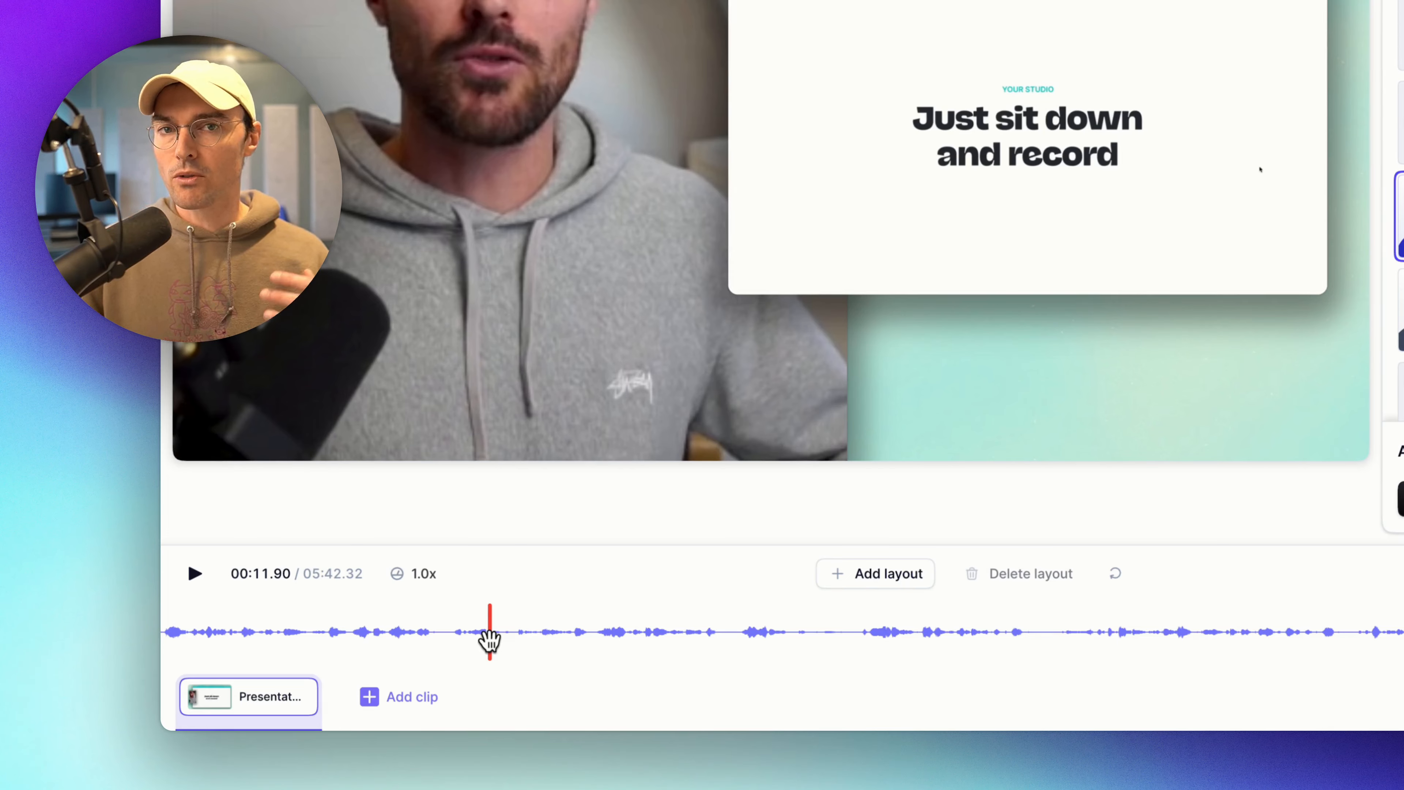
click(552, 630)
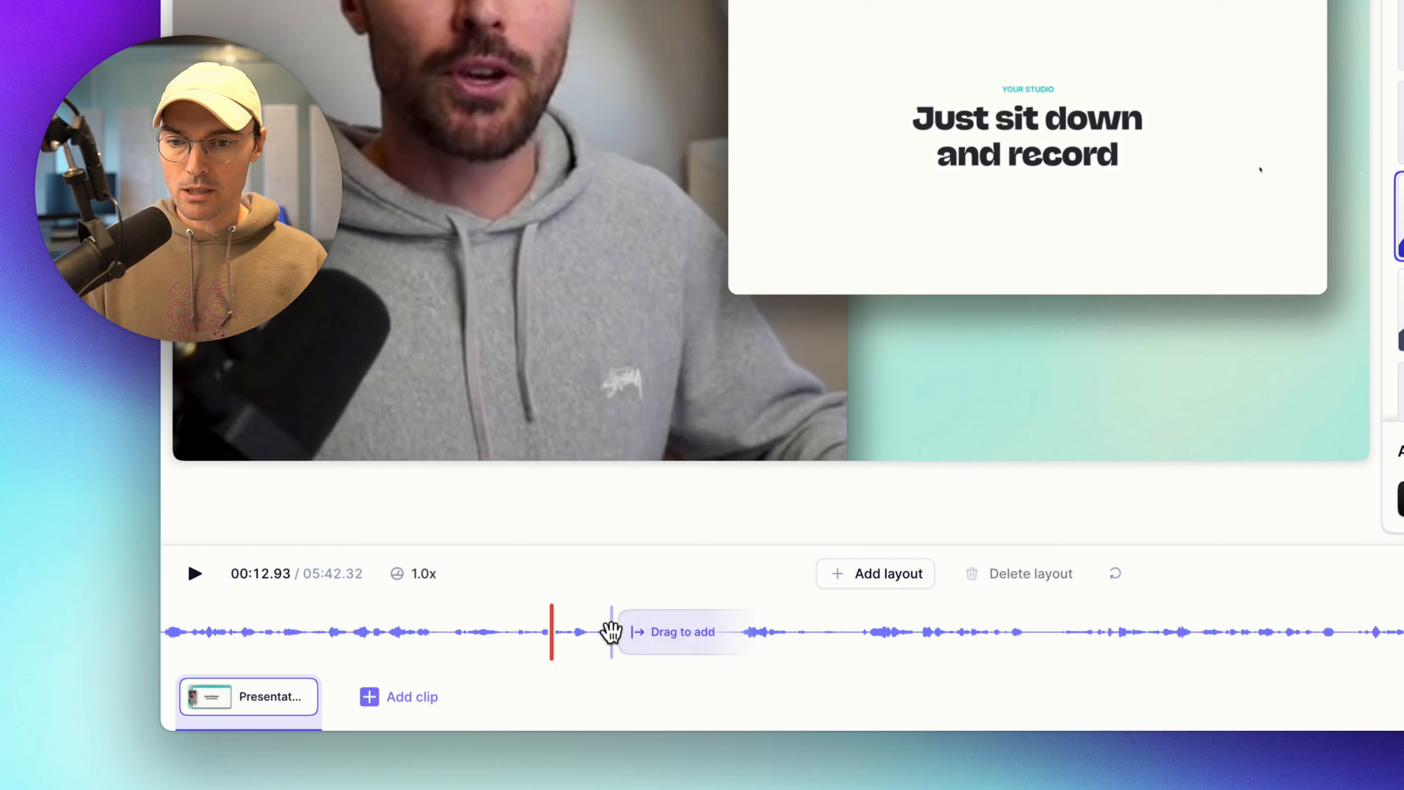
click(865, 582)
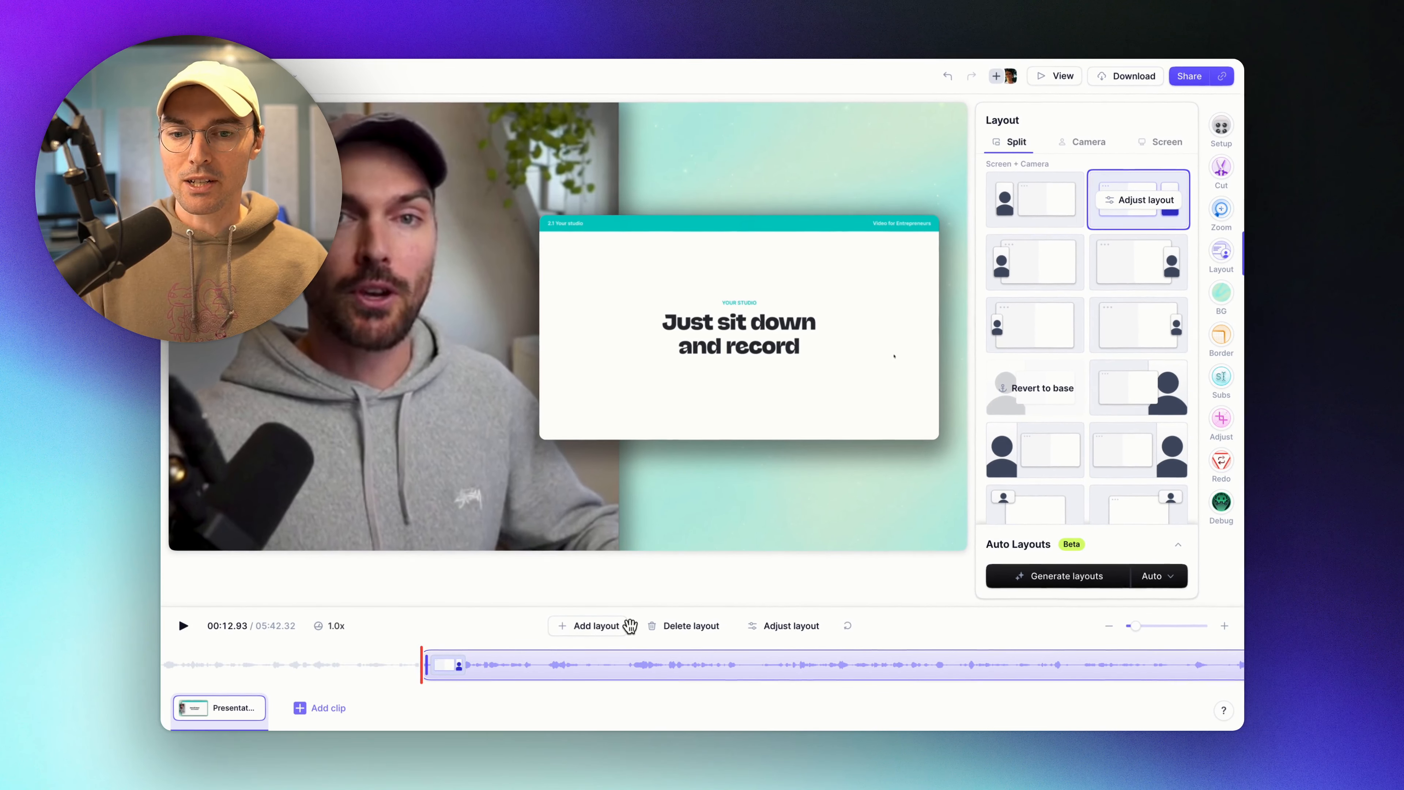
Zoom the timeline out and put the playhead at 03:20, on the Background slide.
scroll(644, 650, right, 5)
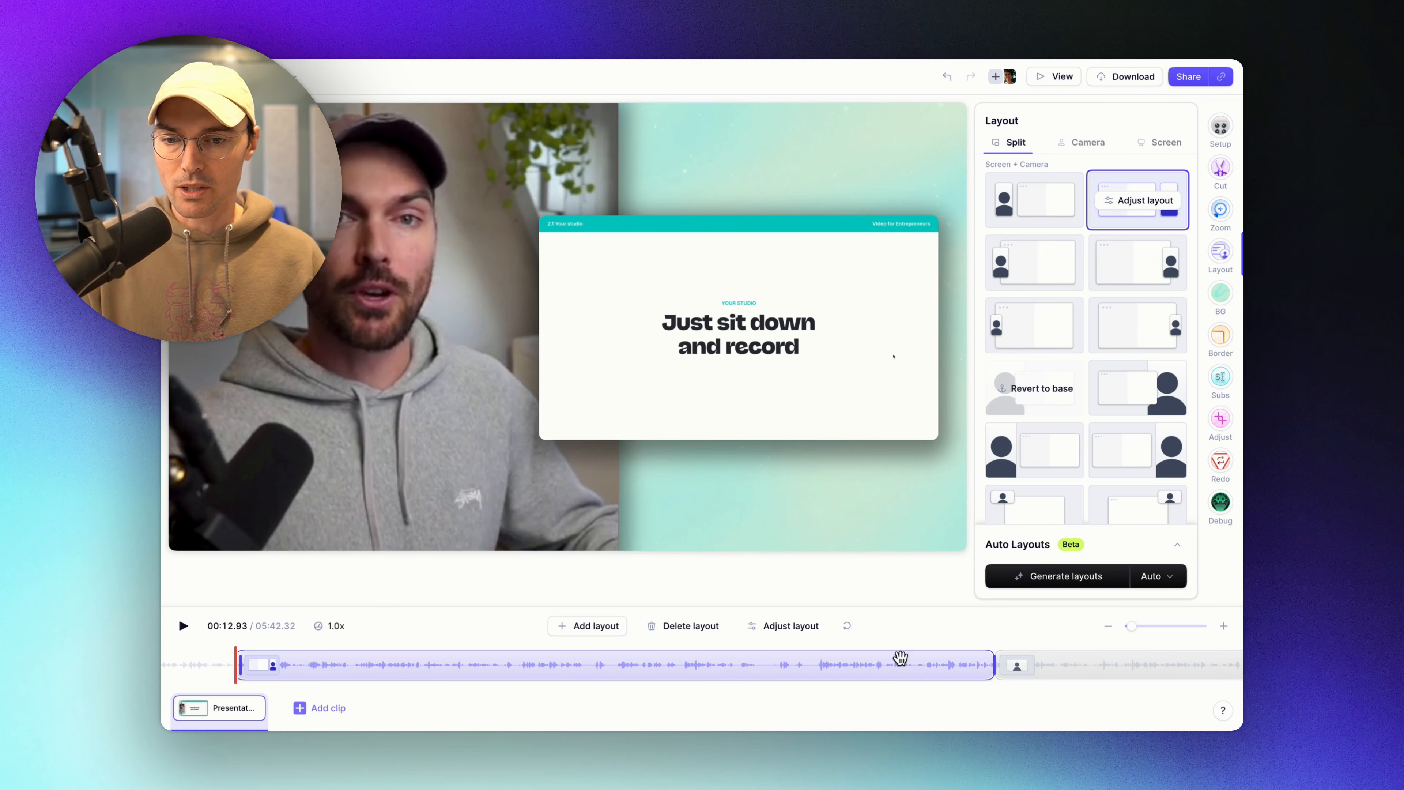
scroll(456, 659, down, 3)
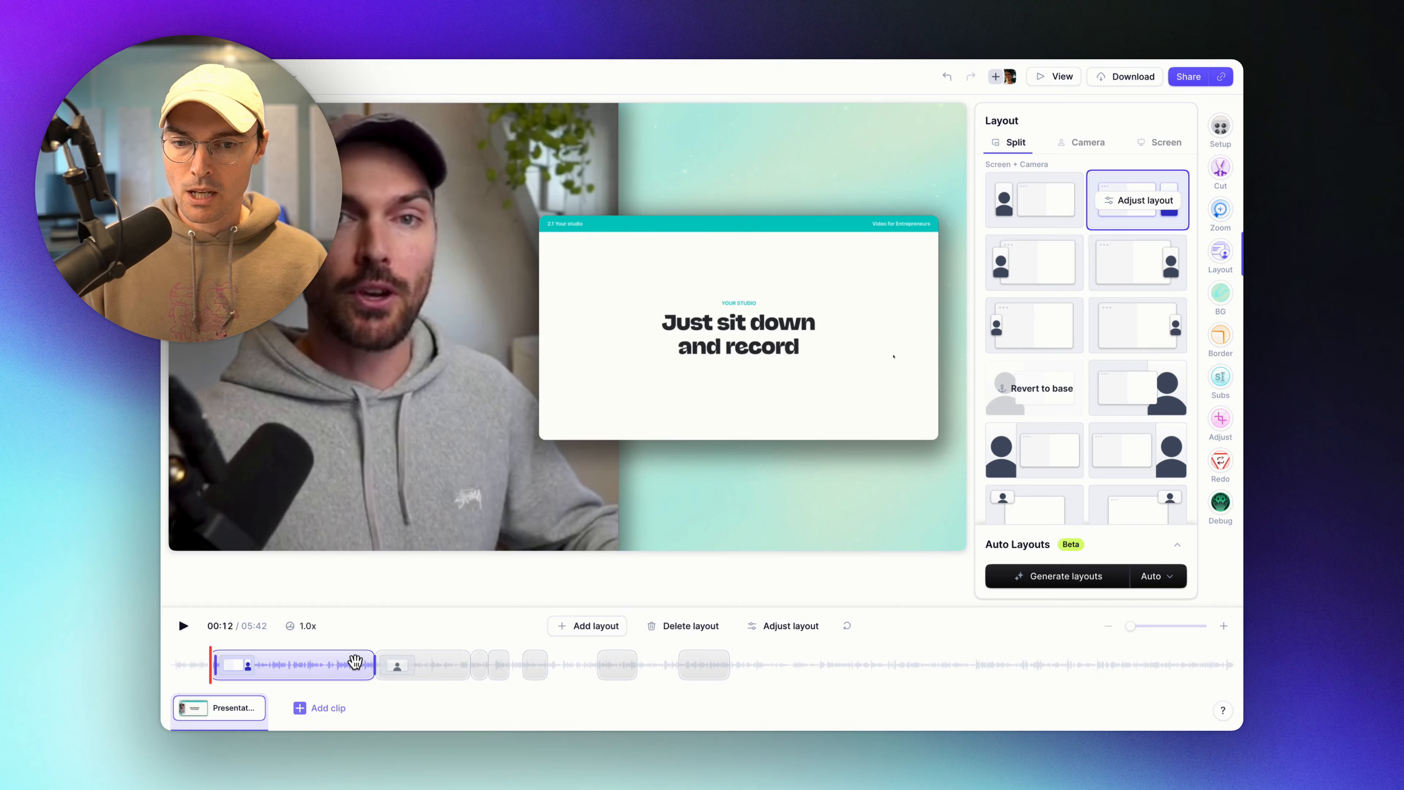
click(794, 662)
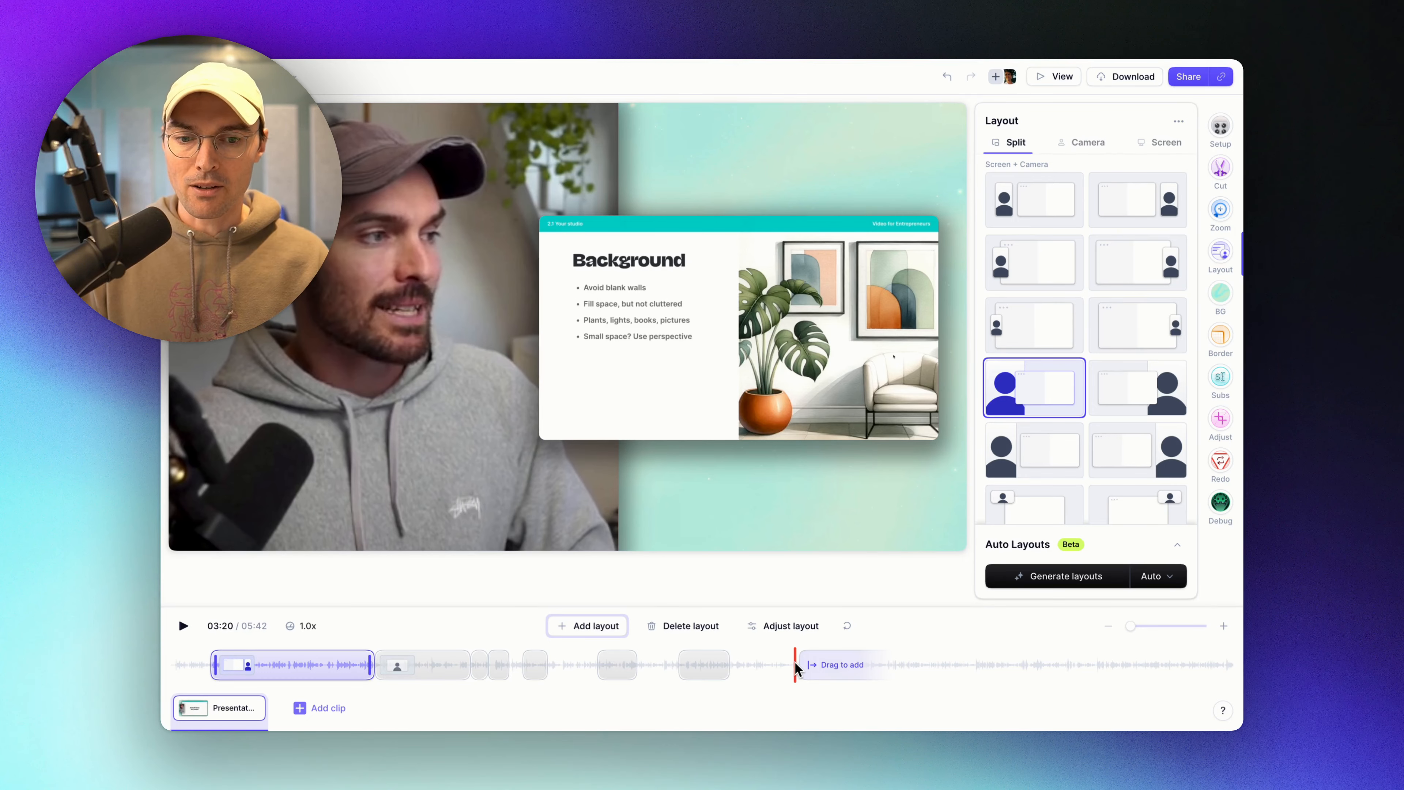
Nudge the playhead later, then undo an unwanted trial layout block.
drag(794, 662, 855, 666)
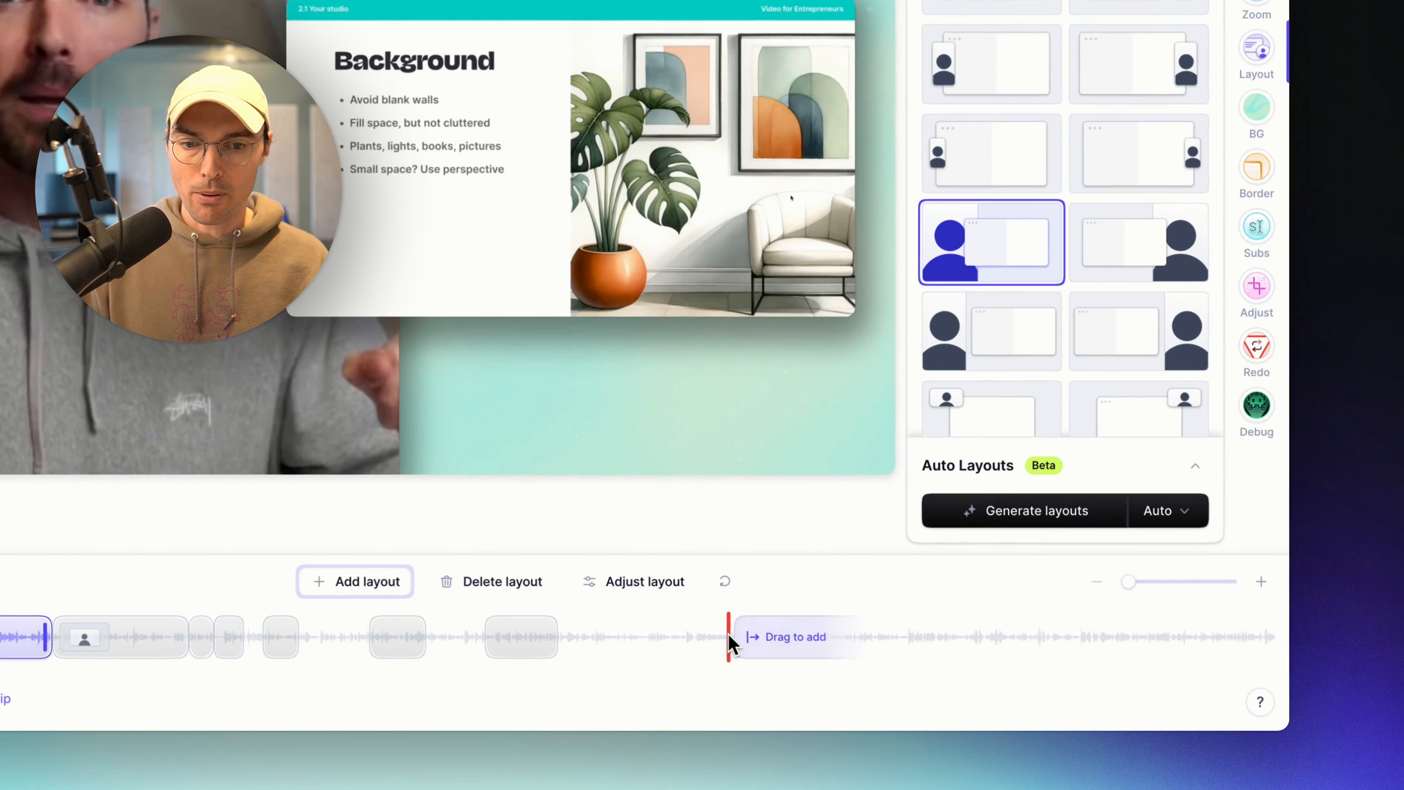
drag(729, 643, 846, 649)
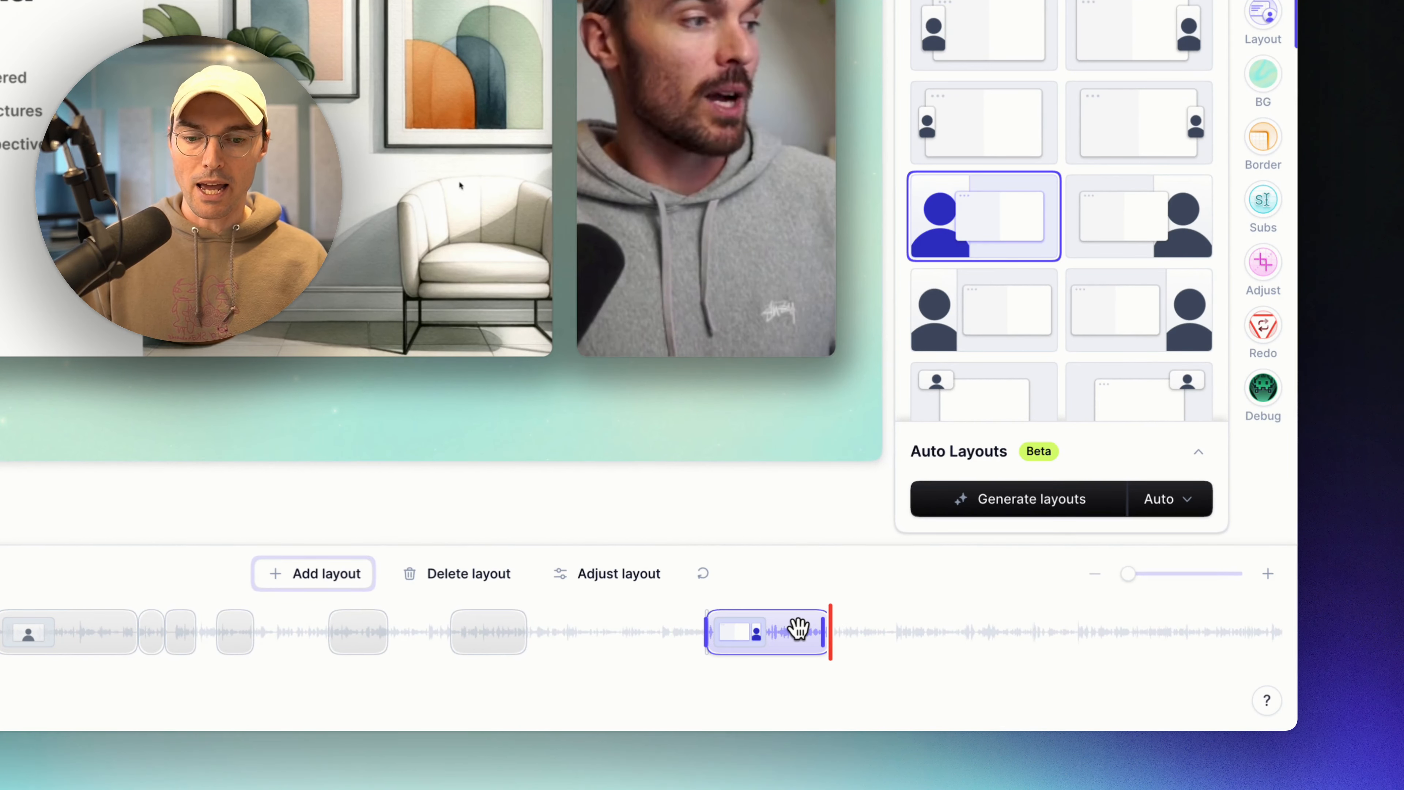
key(ctrl+z)
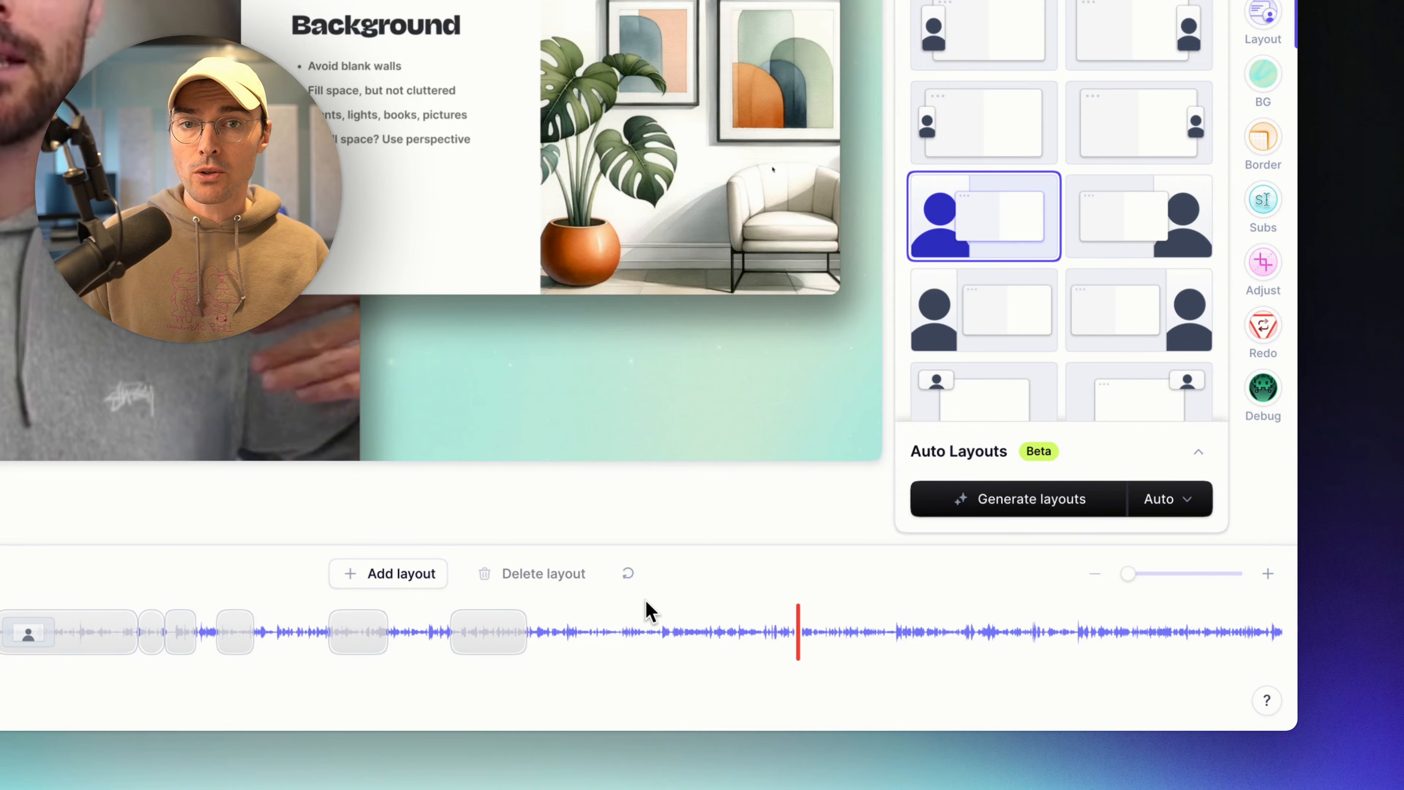
Drag the grey block's right edge to lengthen it, then add a block at a later empty stretch.
click(486, 630)
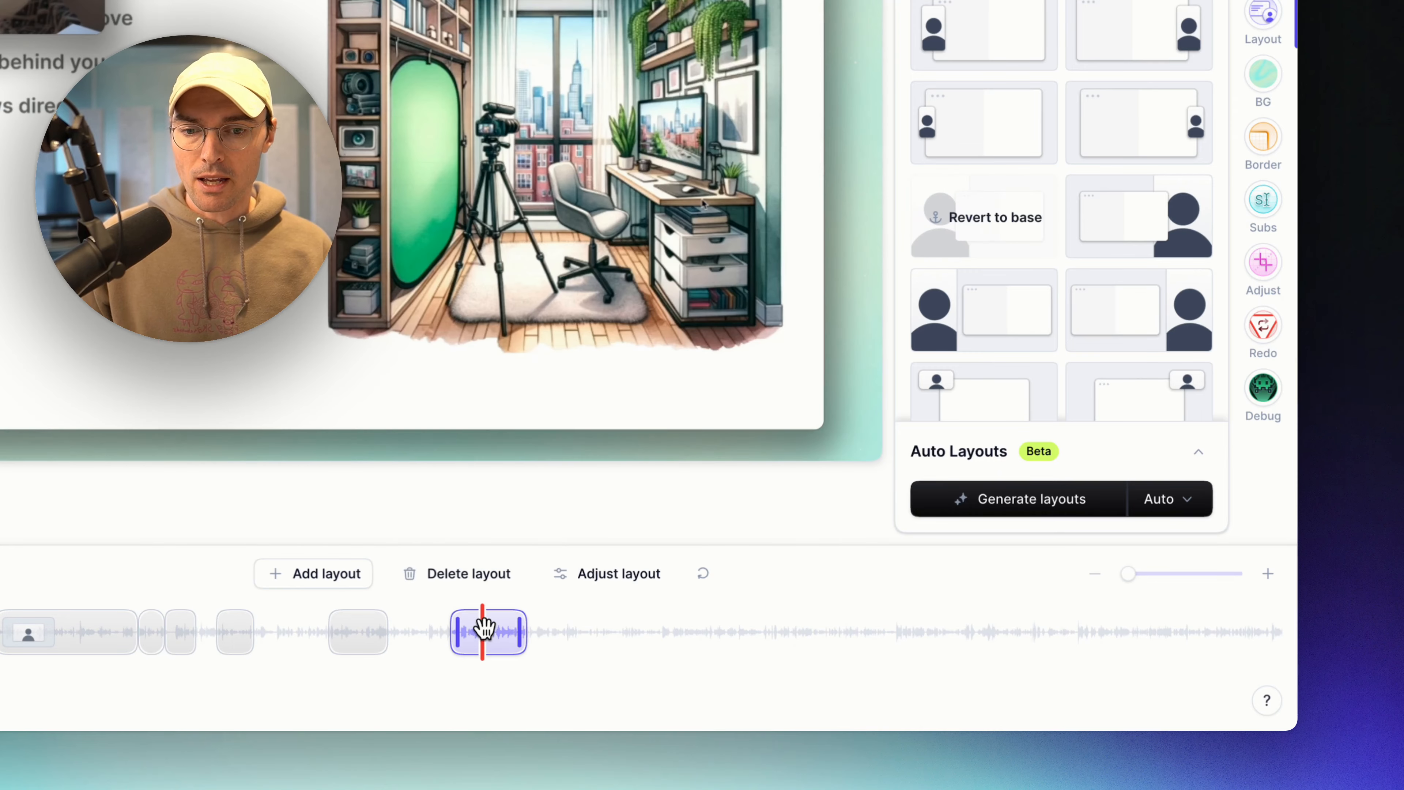
drag(520, 629, 624, 630)
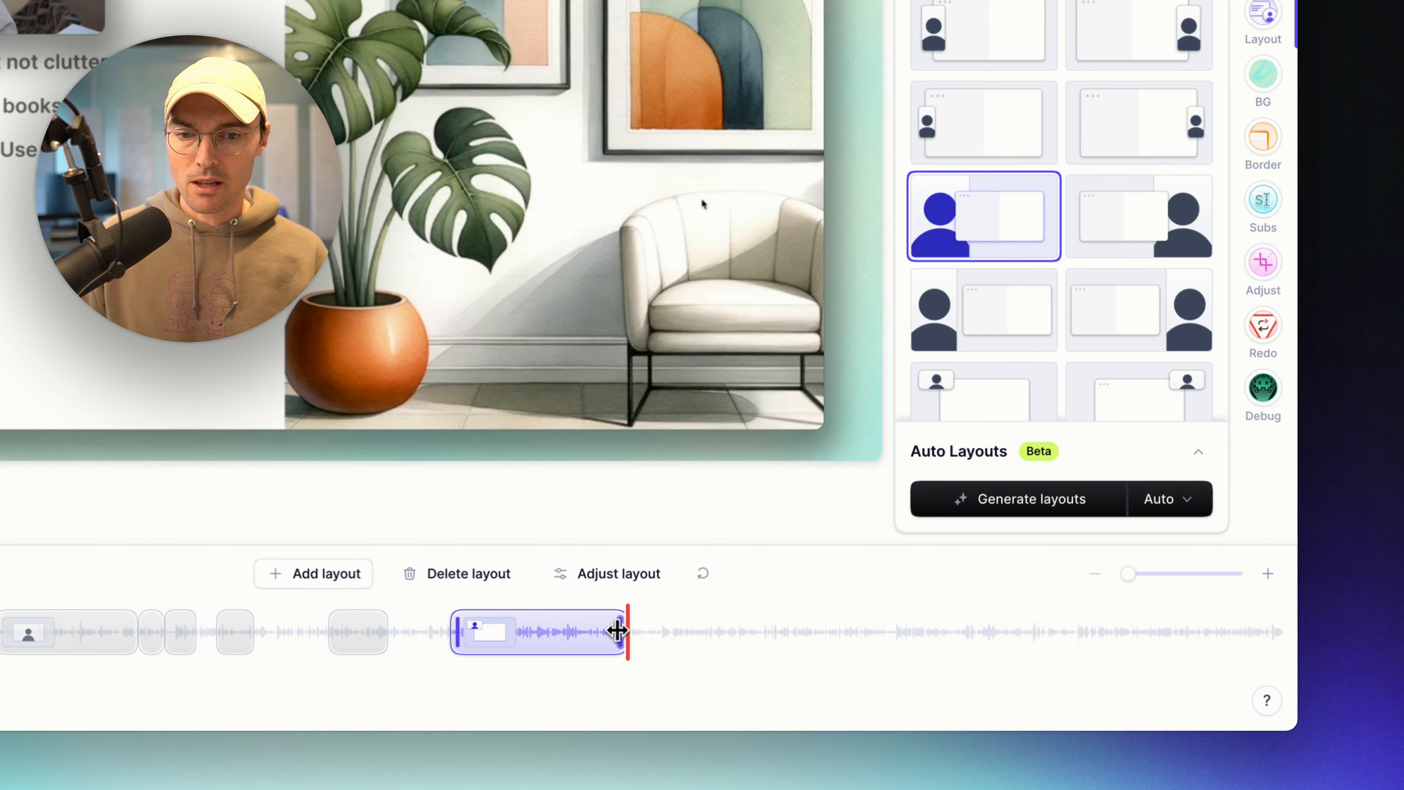
click(550, 630)
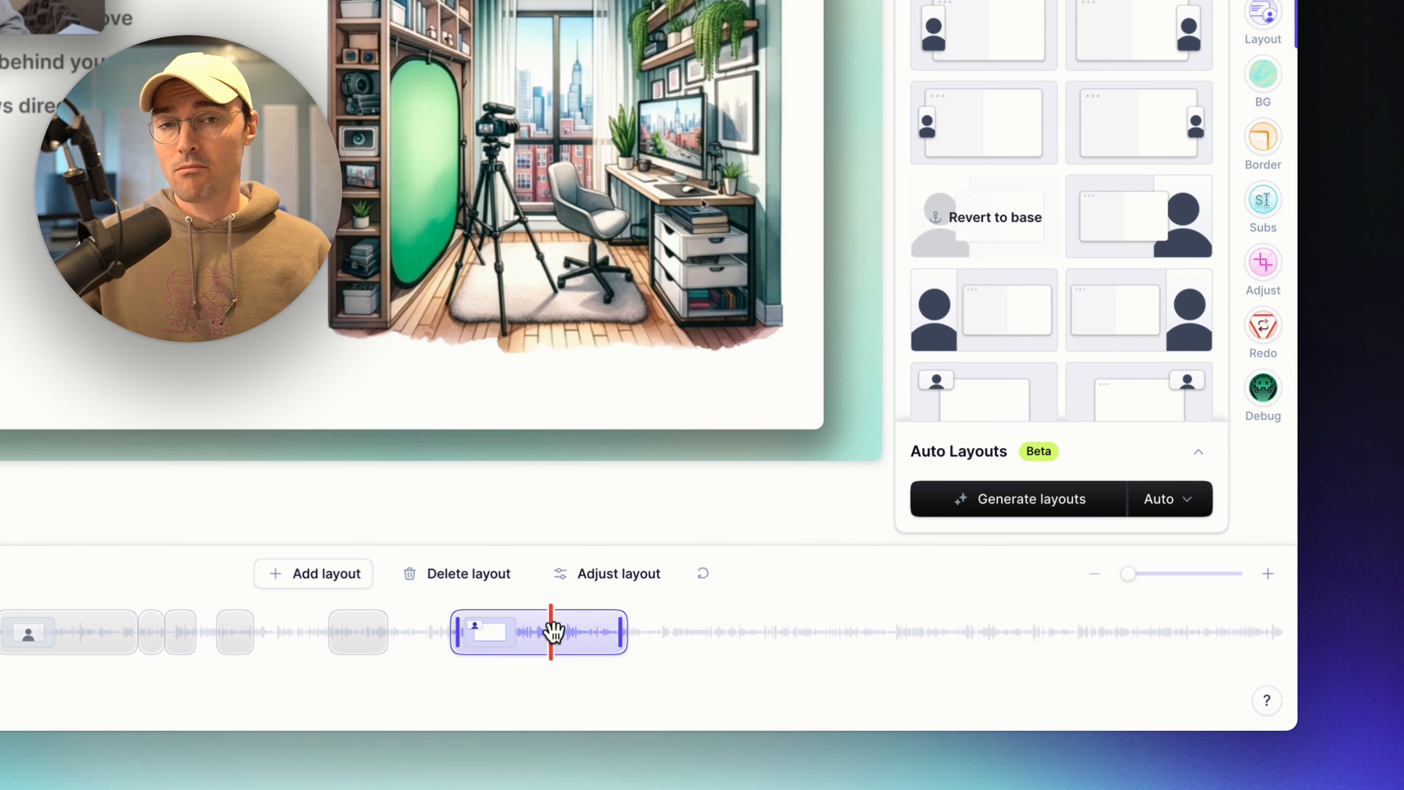
click(509, 630)
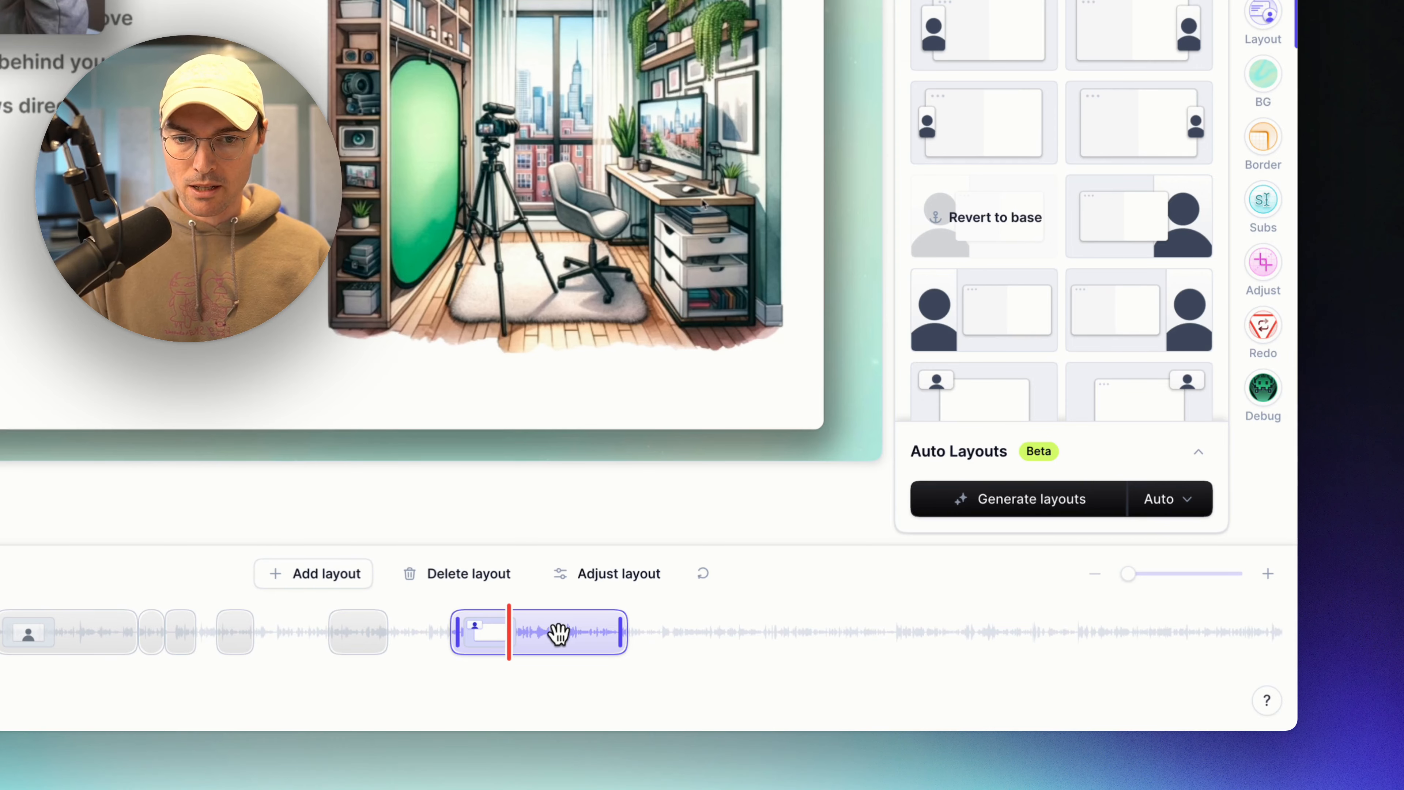
click(914, 631)
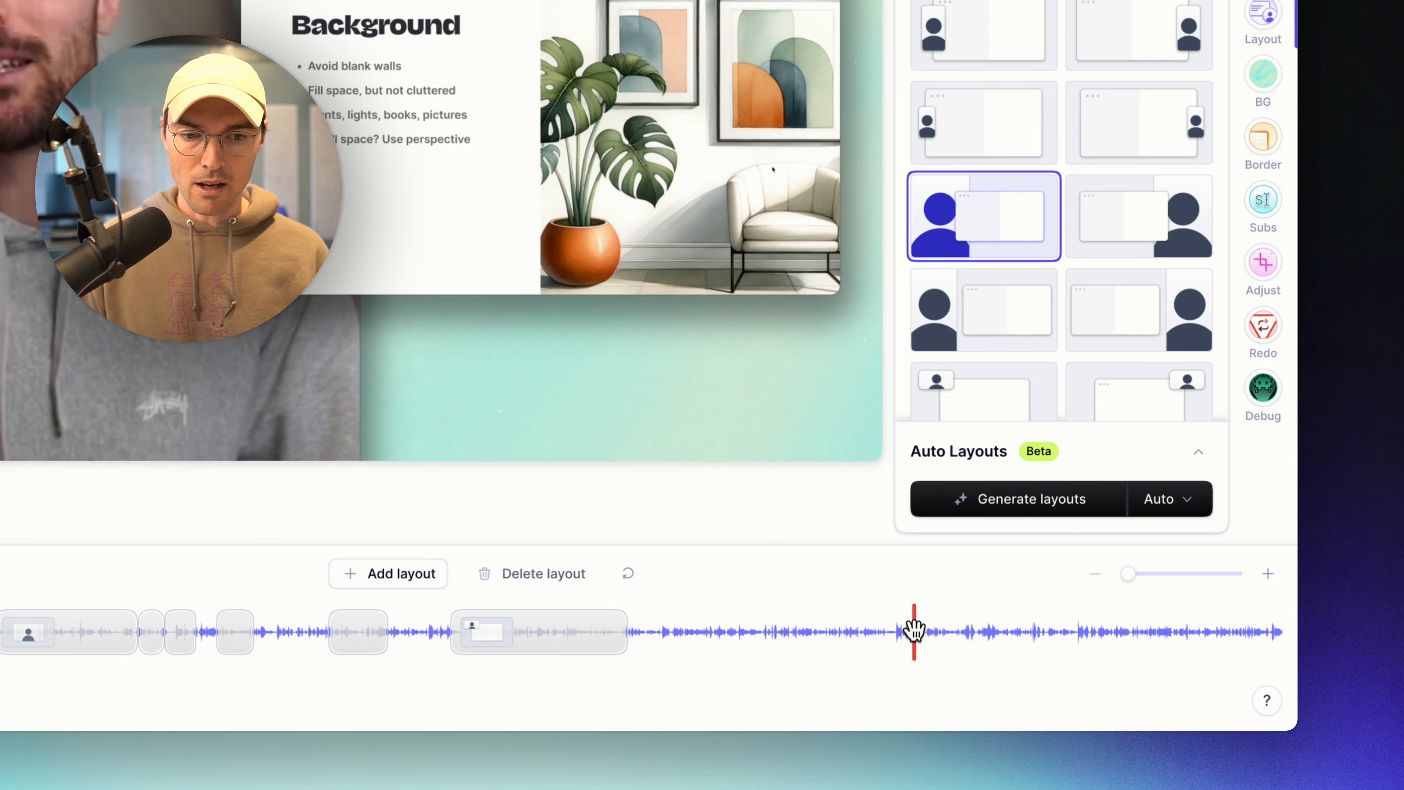
click(914, 630)
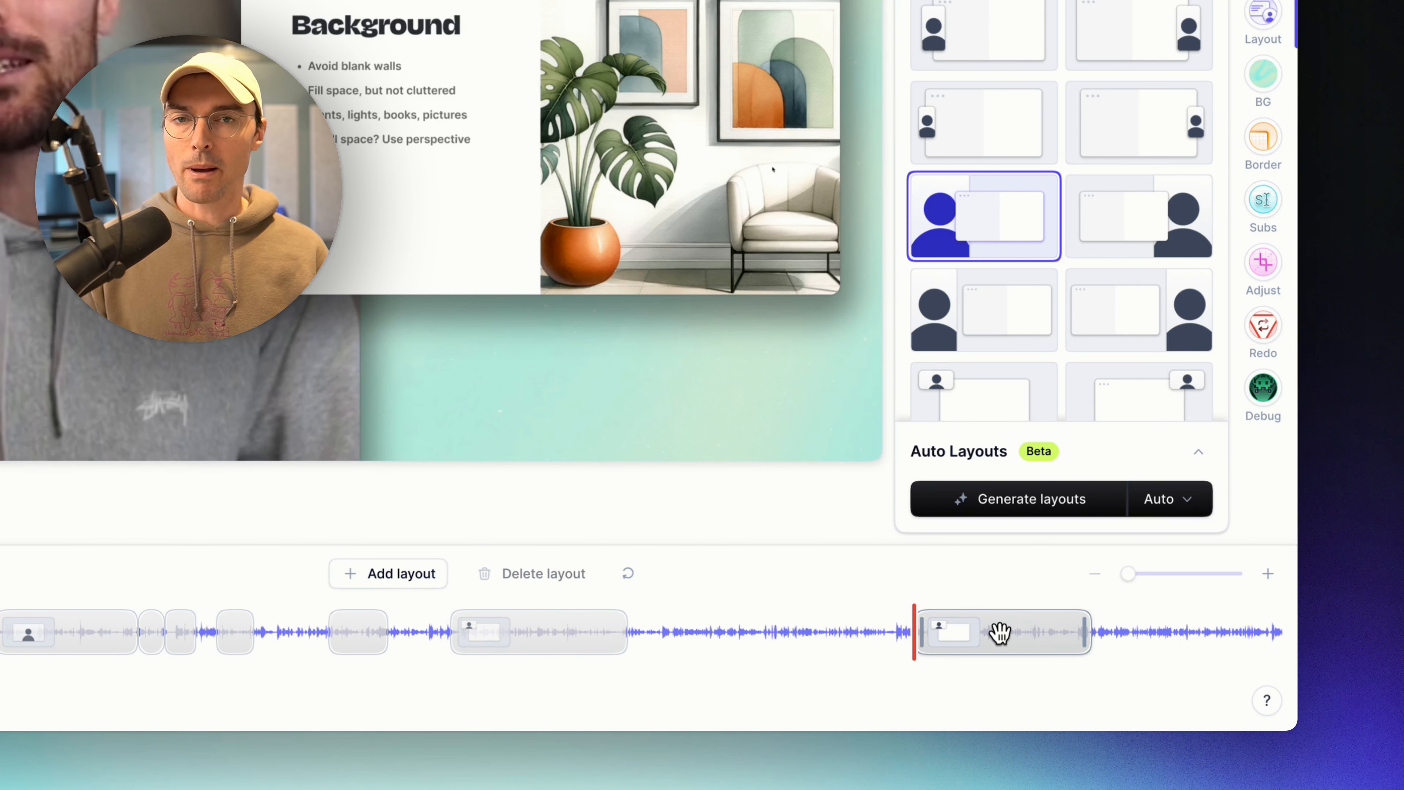